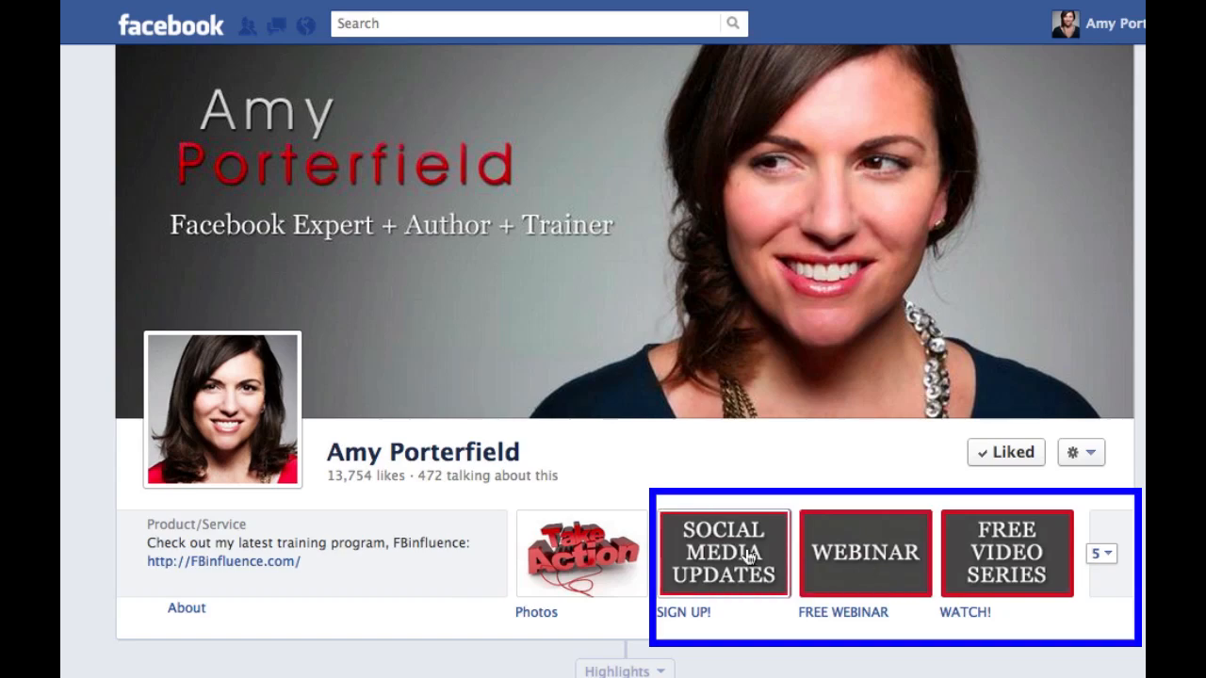
Expand the full set of app tiles on the Facebook page and open the Tips & Strategy tab
{"action": "left_click", "coordinate": [1106, 556]}
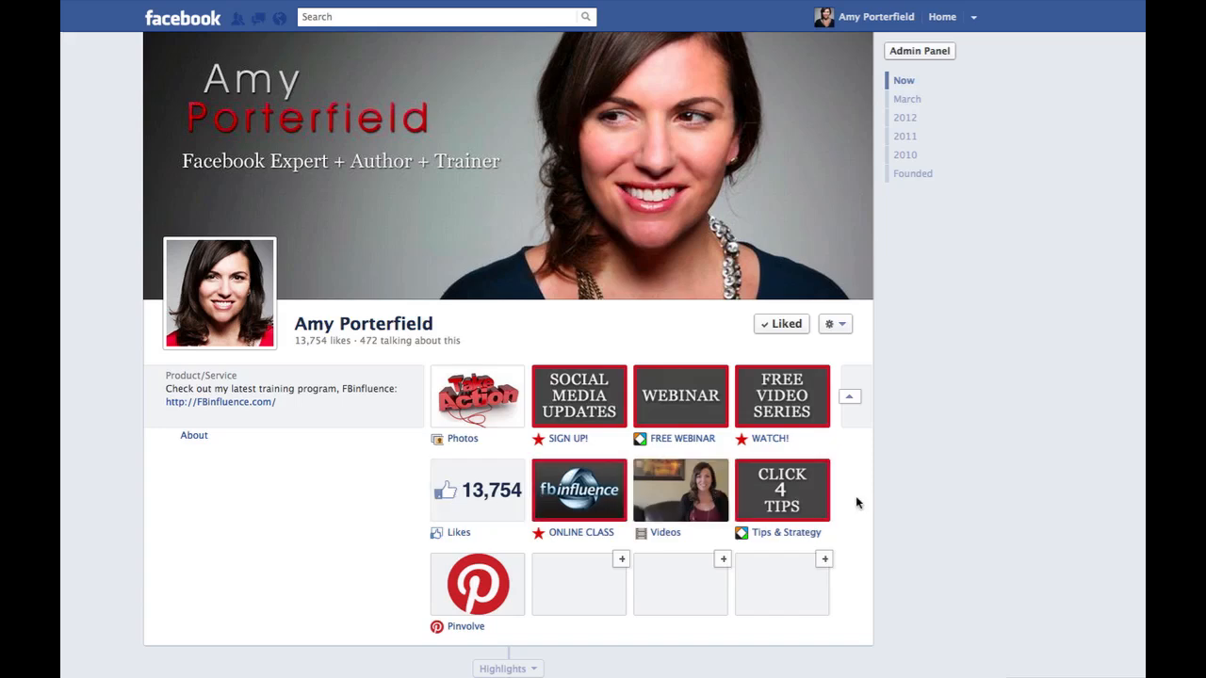
{"action": "scroll", "coordinate": [855, 495], "scroll_direction": "down", "scroll_amount": 3}
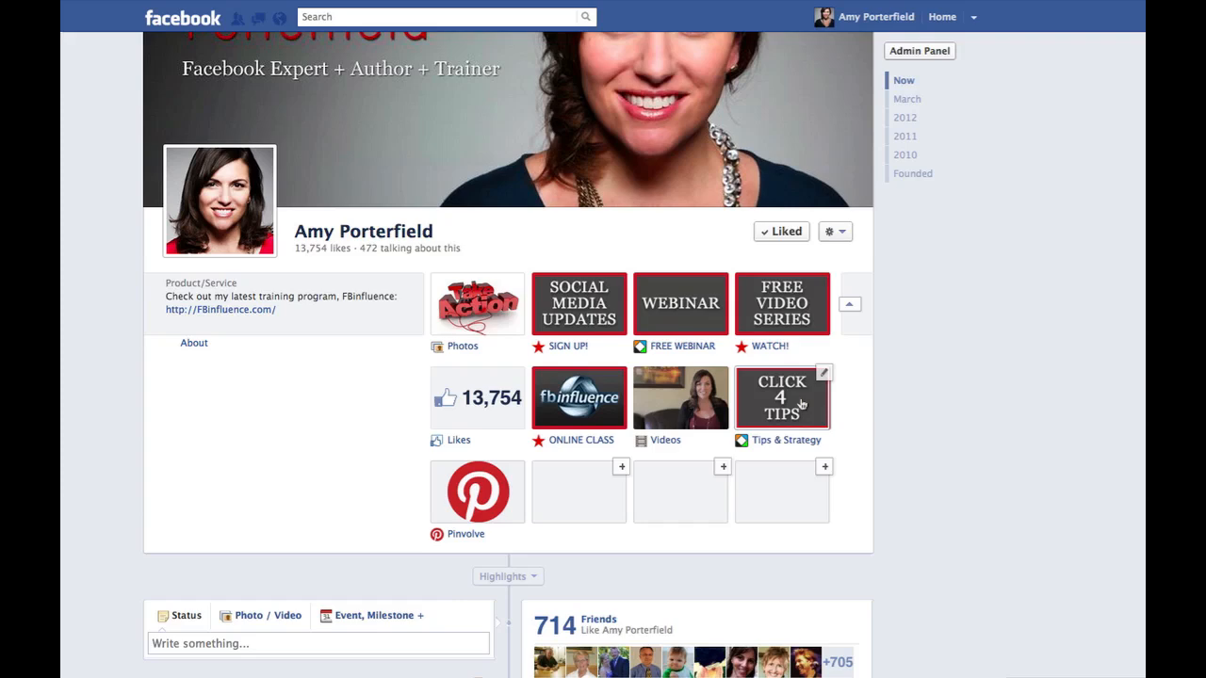
{"action": "left_click", "coordinate": [801, 403]}
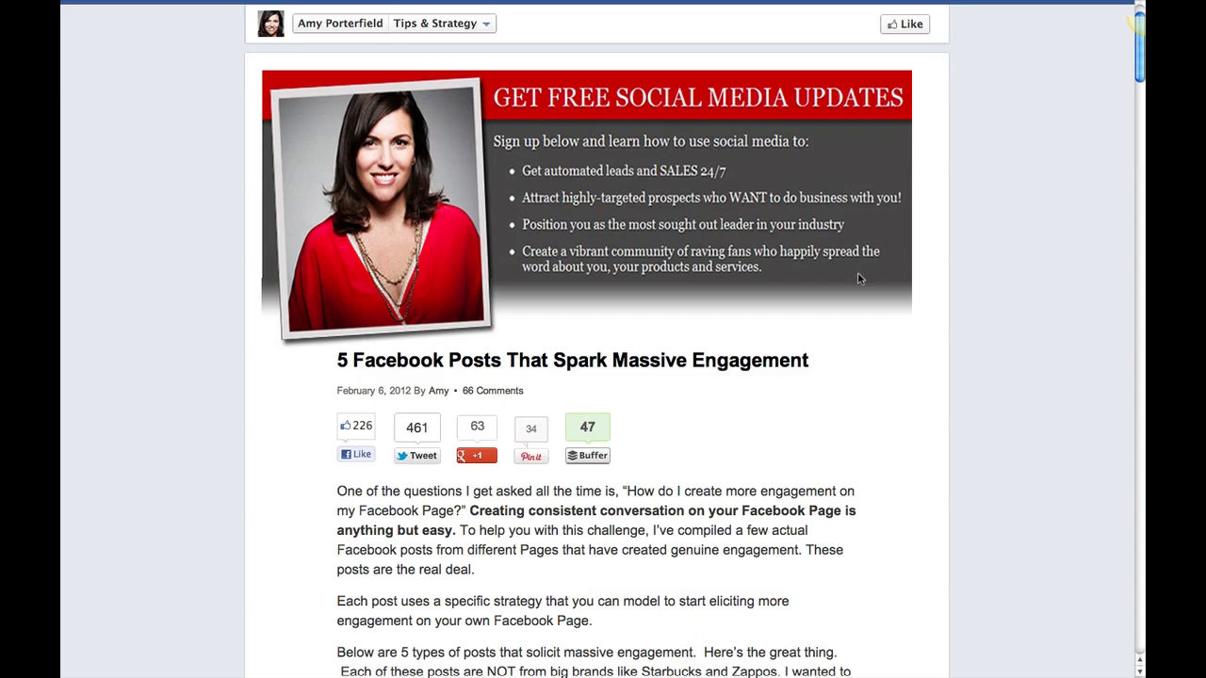
Look through the blog post shown in the tab and check its Twitter sharing window, closing it without posting
{"action": "scroll", "coordinate": [855, 276], "scroll_direction": "down", "scroll_amount": 2}
{"action": "scroll", "coordinate": [855, 276], "scroll_direction": "down", "scroll_amount": 4}
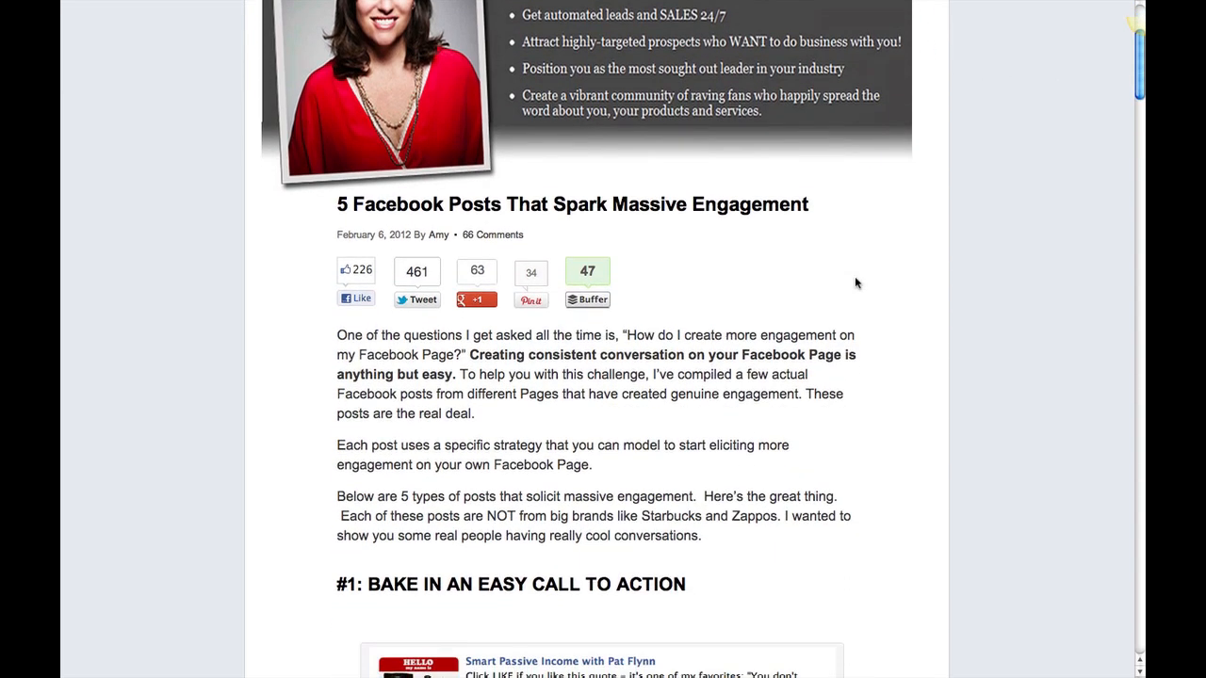
{"action": "scroll", "coordinate": [854, 276], "scroll_direction": "down", "scroll_amount": 1}
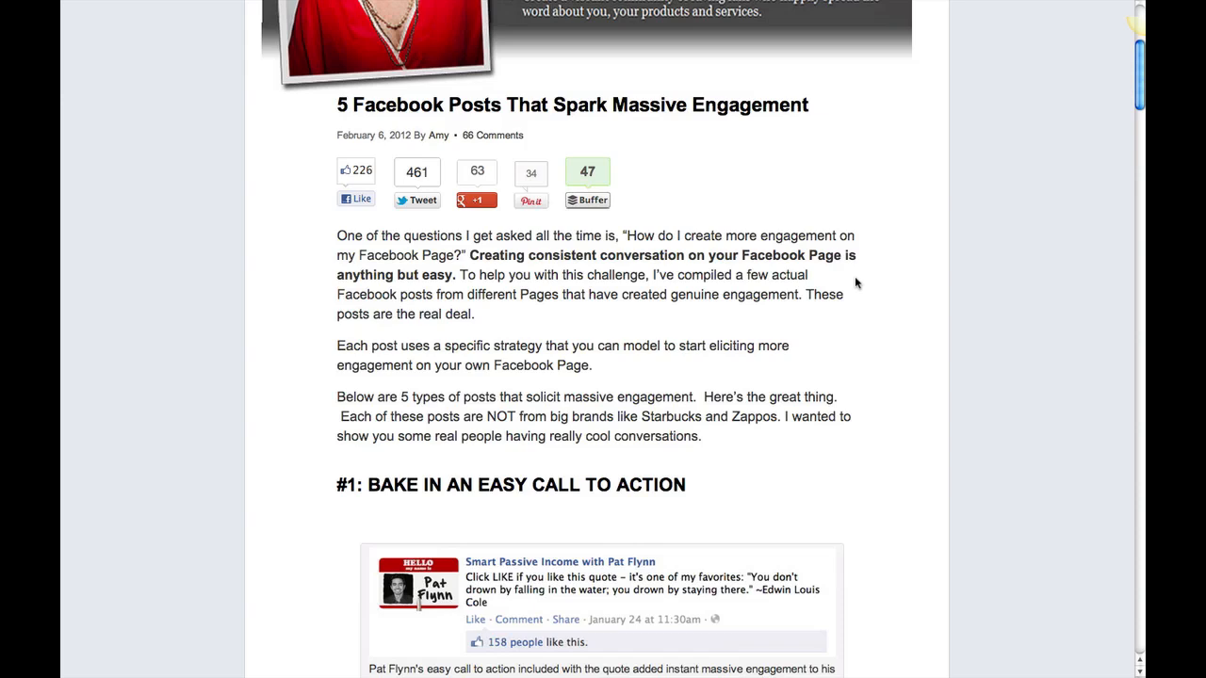
{"action": "scroll", "coordinate": [856, 282], "scroll_direction": "down", "scroll_amount": 1}
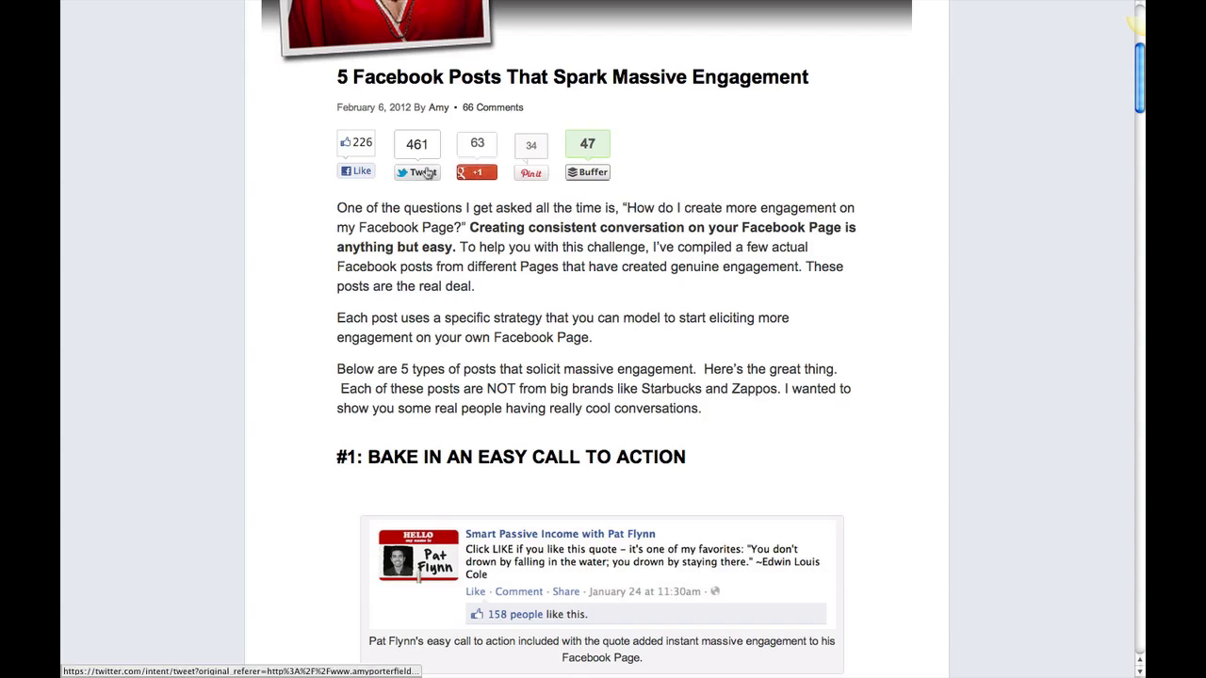
{"action": "scroll", "coordinate": [417, 175], "scroll_direction": "up", "scroll_amount": 1}
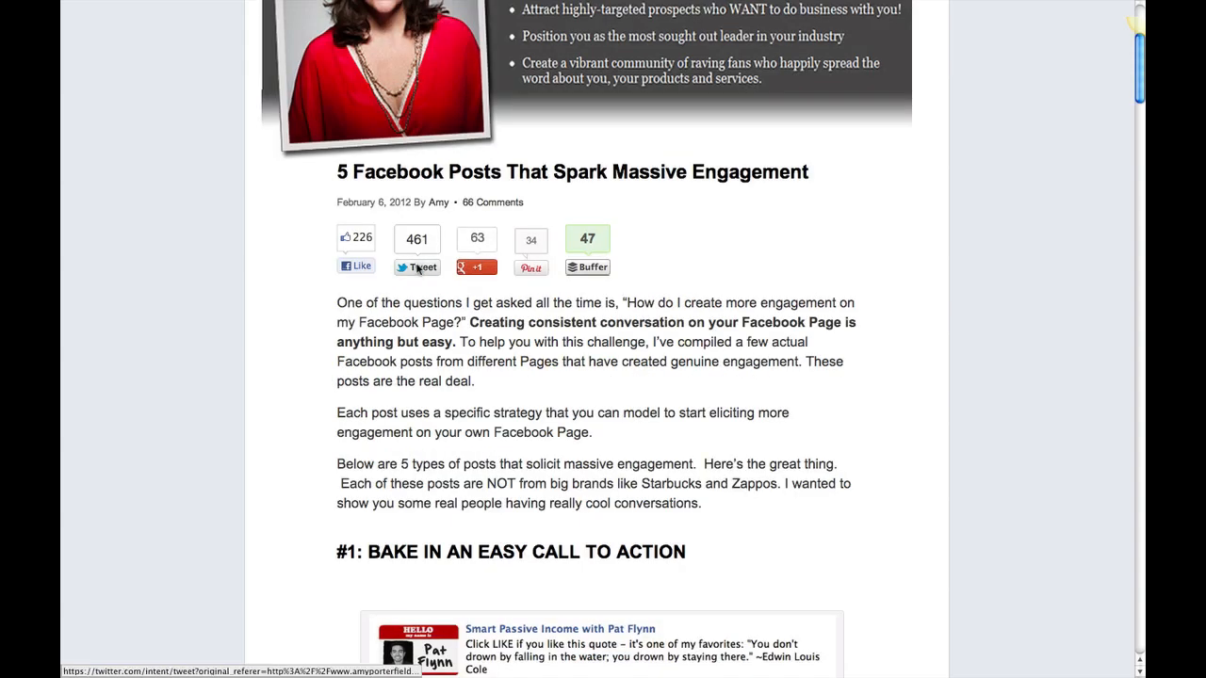
{"action": "left_click", "coordinate": [418, 268]}
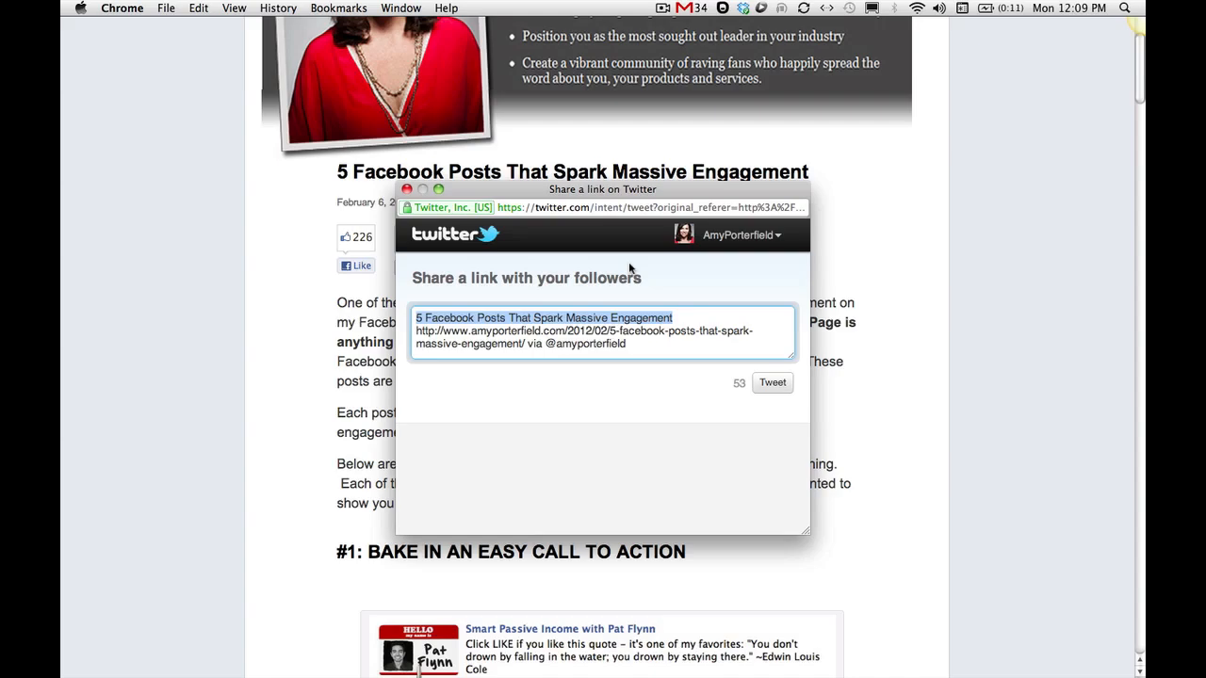
{"action": "left_click", "coordinate": [406, 190]}
{"action": "scroll", "coordinate": [598, 325], "scroll_direction": "down", "scroll_amount": 10}
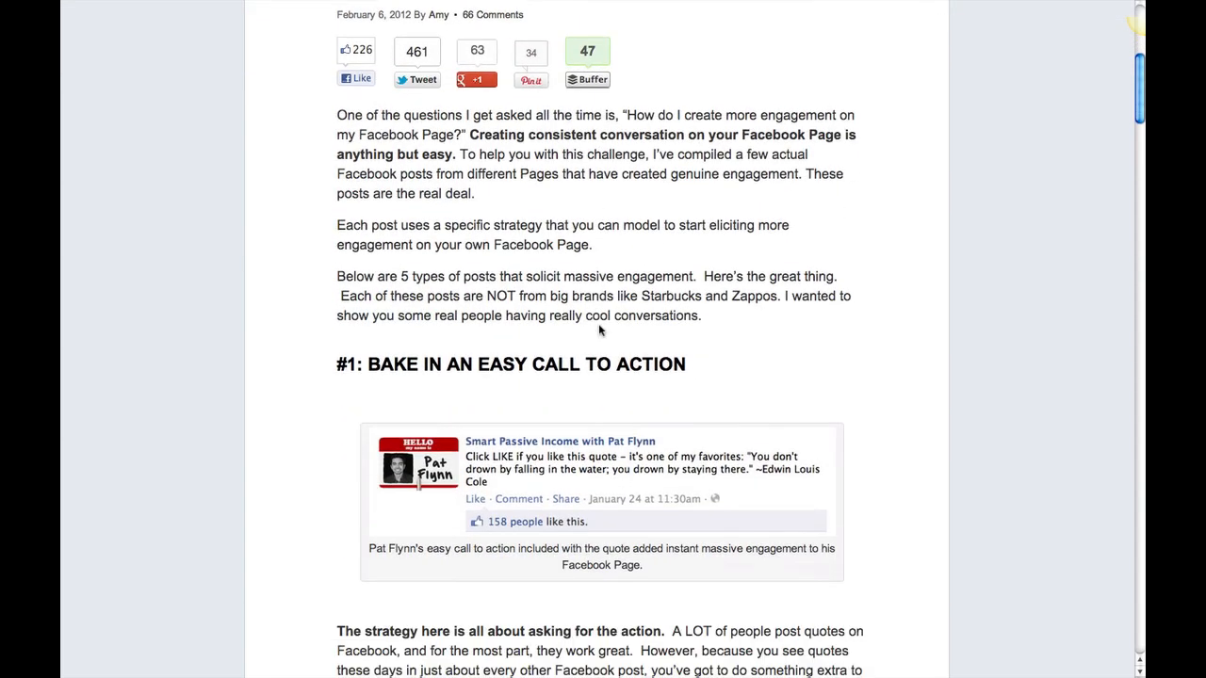
{"action": "scroll", "coordinate": [599, 328], "scroll_direction": "down", "scroll_amount": 15}
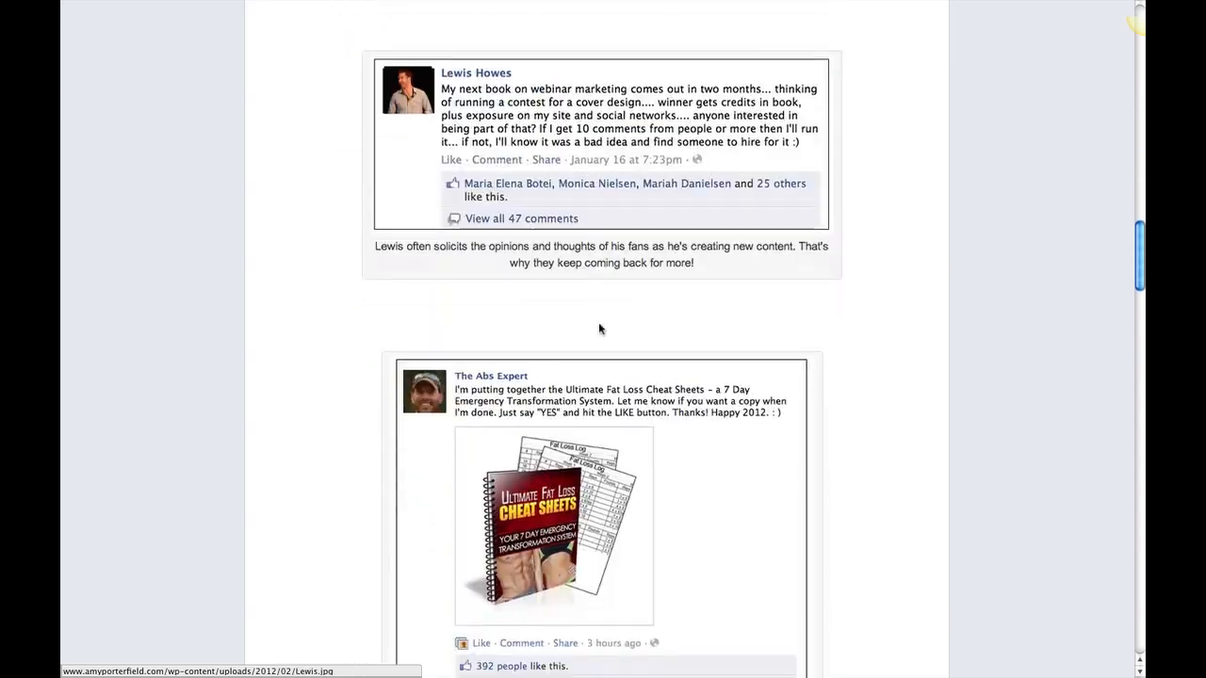
{"action": "scroll", "coordinate": [599, 328], "scroll_direction": "down", "scroll_amount": 15}
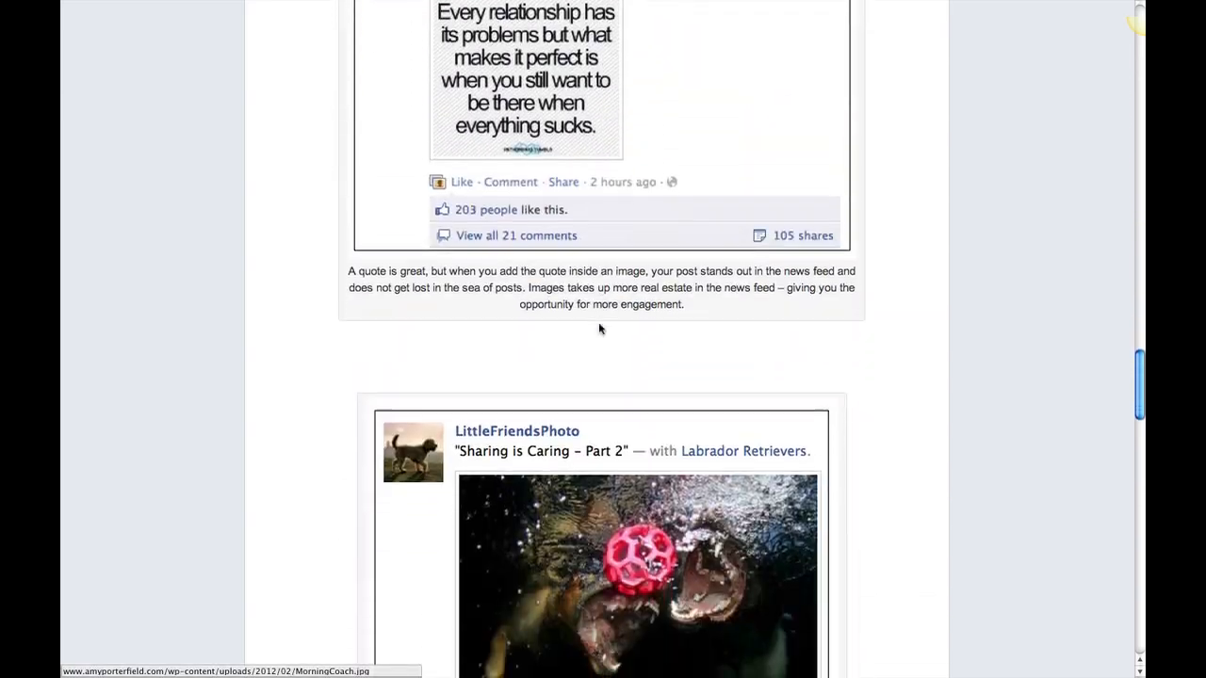
{"action": "scroll", "coordinate": [599, 326], "scroll_direction": "down", "scroll_amount": 15}
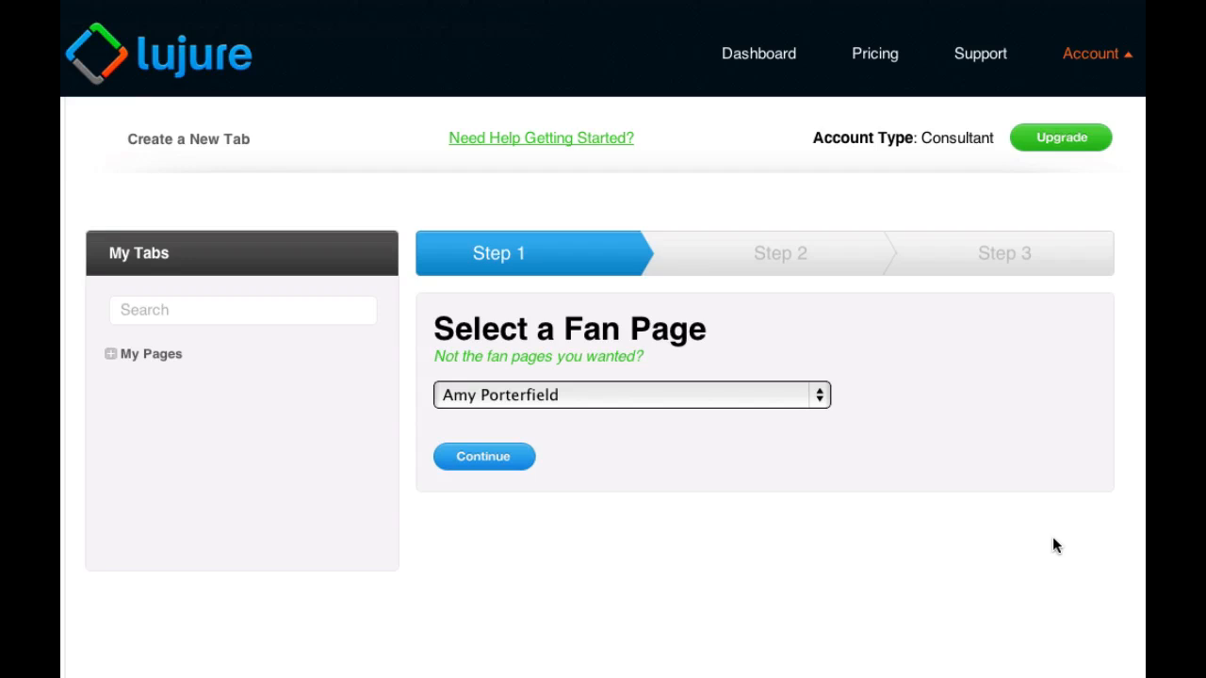
In Lujure, create a new tab named Blog Post for the preselected fan page and open it for editing
{"action": "left_click", "coordinate": [236, 141]}
{"action": "left_click", "coordinate": [507, 459]}
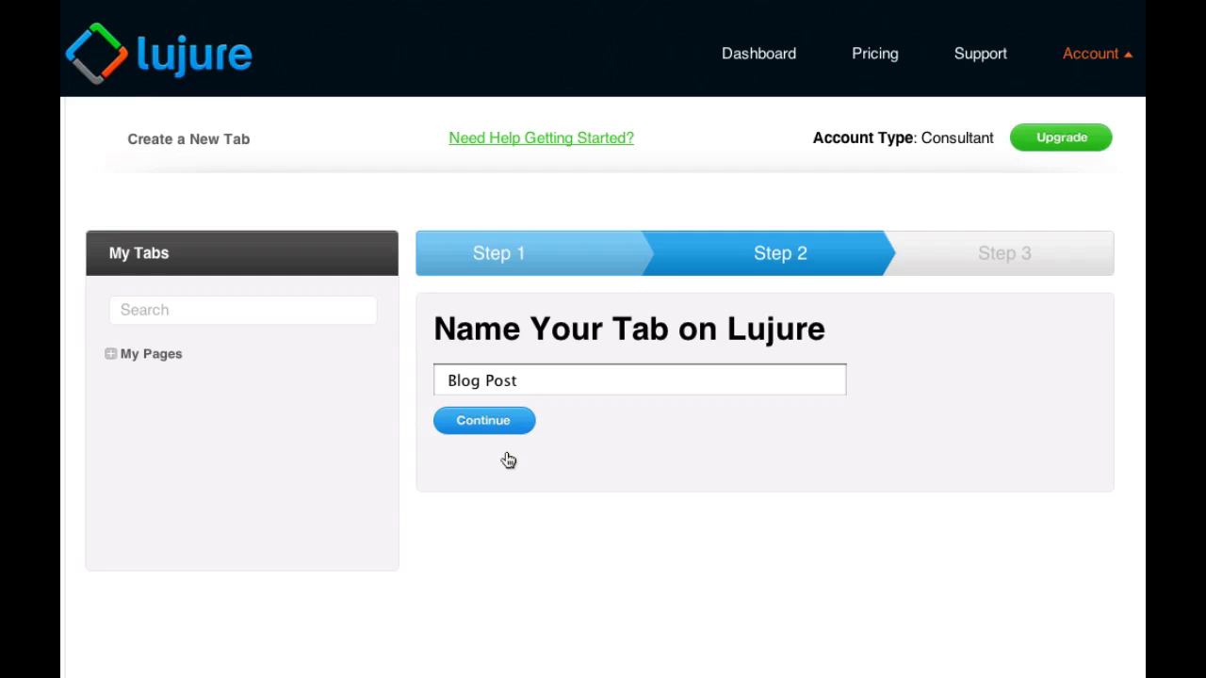
{"action": "left_click", "coordinate": [538, 386]}
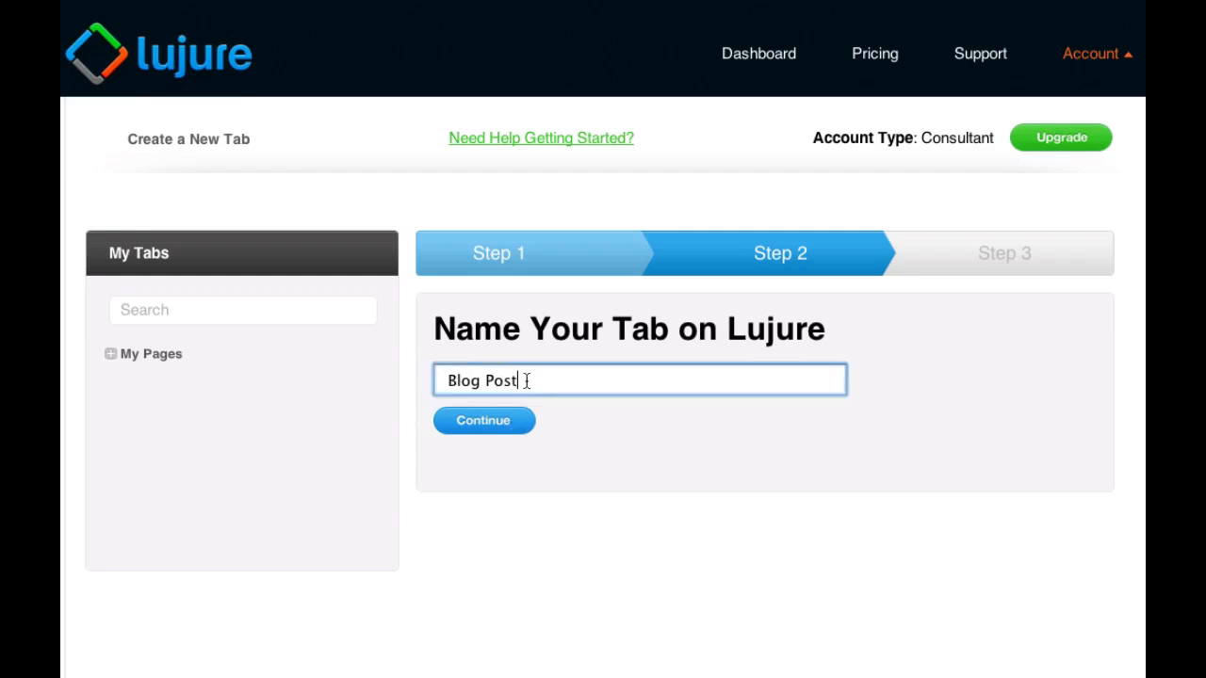
{"action": "left_click", "coordinate": [511, 422]}
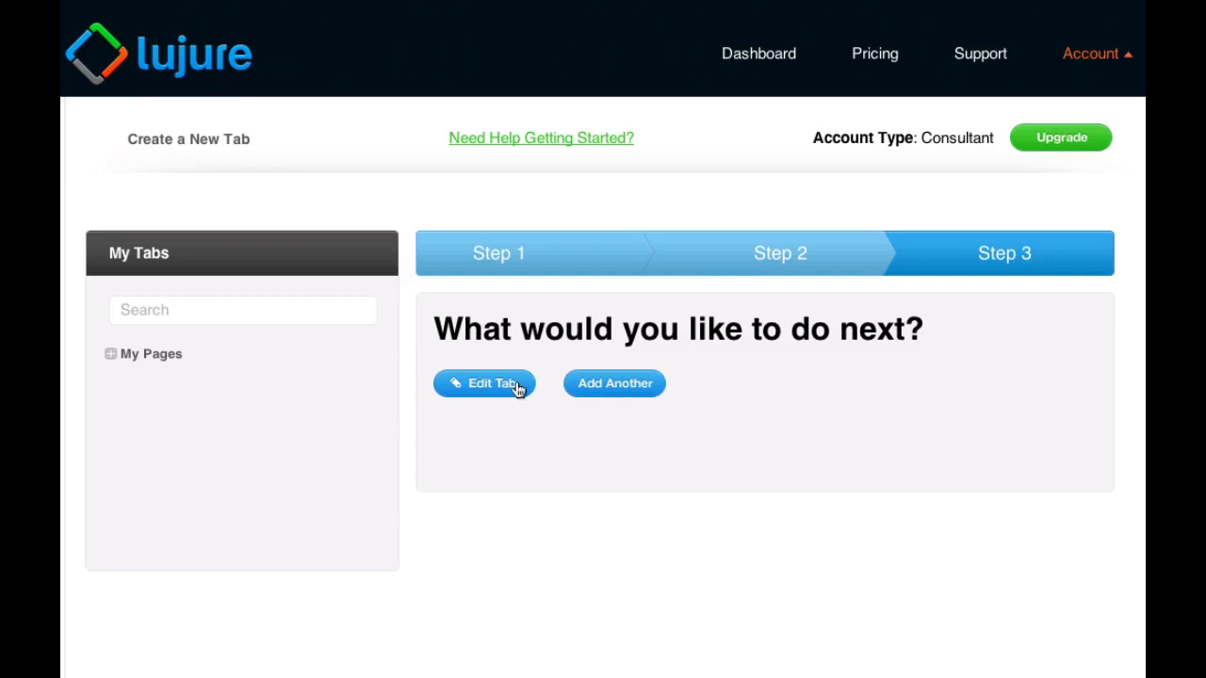
{"action": "left_click", "coordinate": [516, 386]}
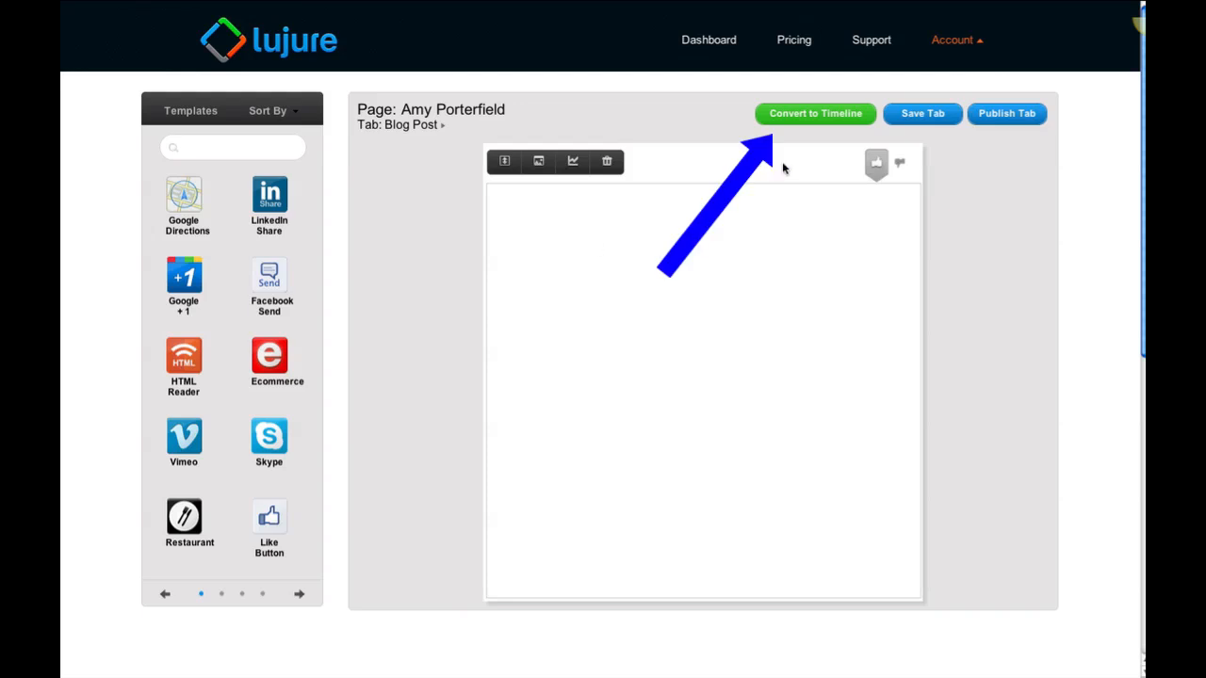
Convert the Blog Post tab to the Timeline format and set its page height to 10000
{"action": "left_click", "coordinate": [868, 115]}
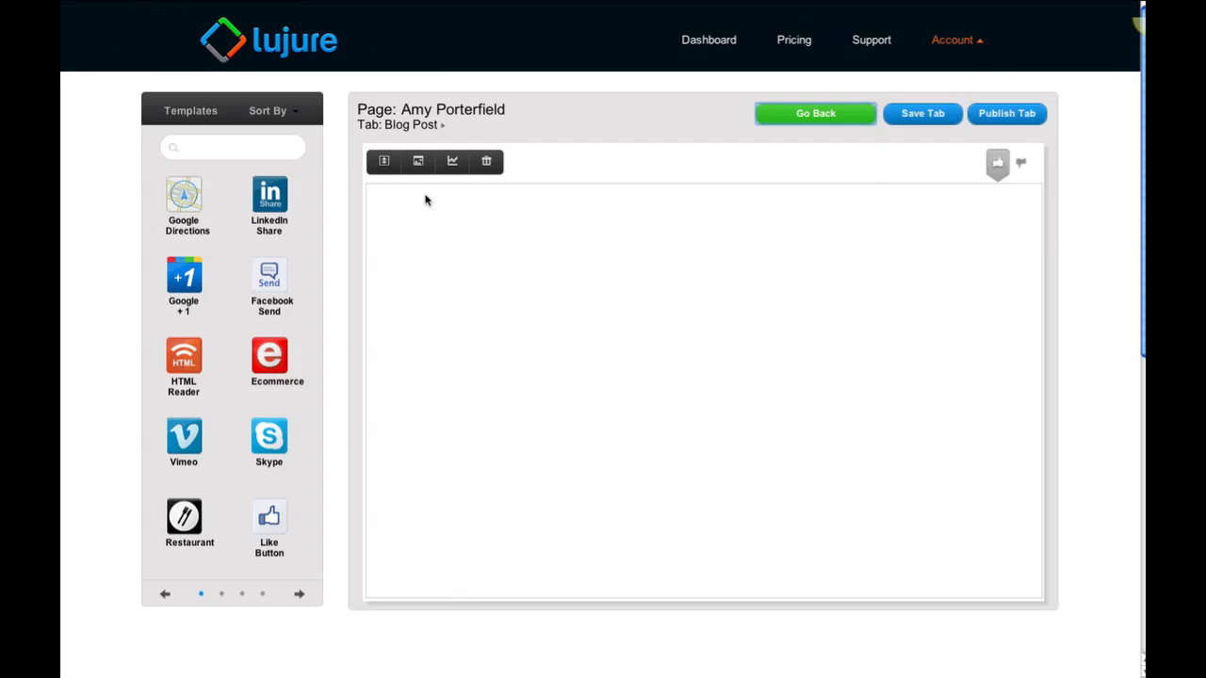
{"action": "left_click", "coordinate": [383, 161]}
{"action": "left_click_drag", "start_coordinate": [400, 220], "coordinate": [360, 220]}
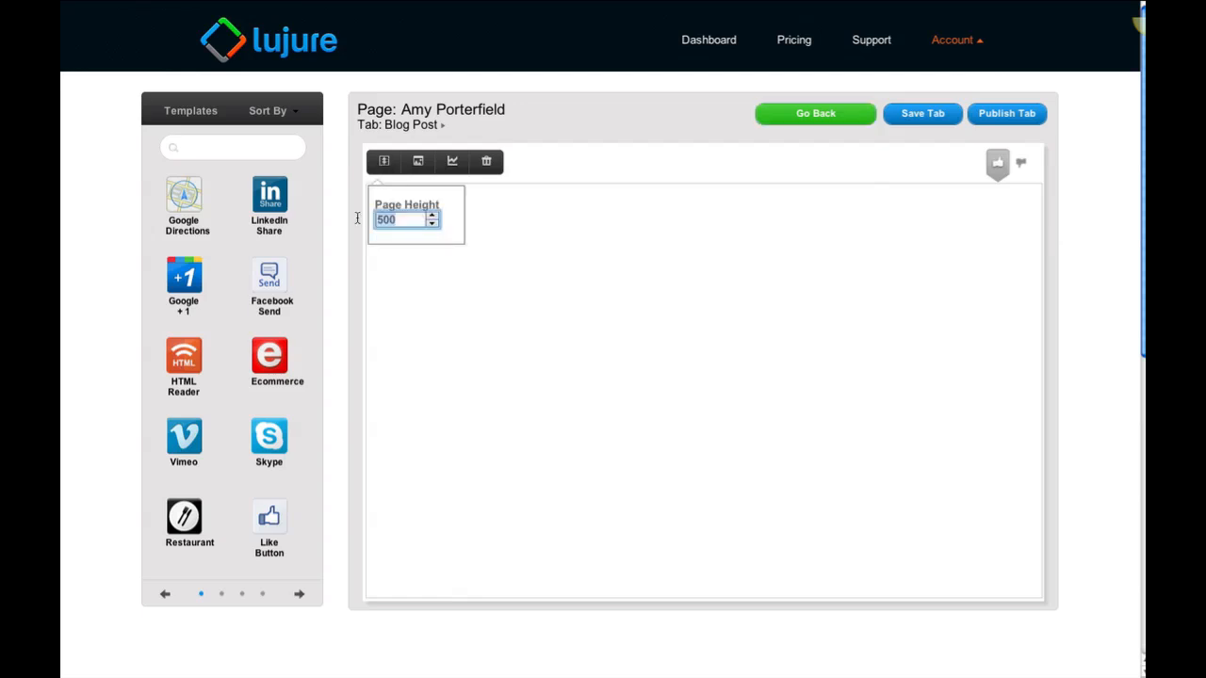
{"action": "type", "text": "10000"}
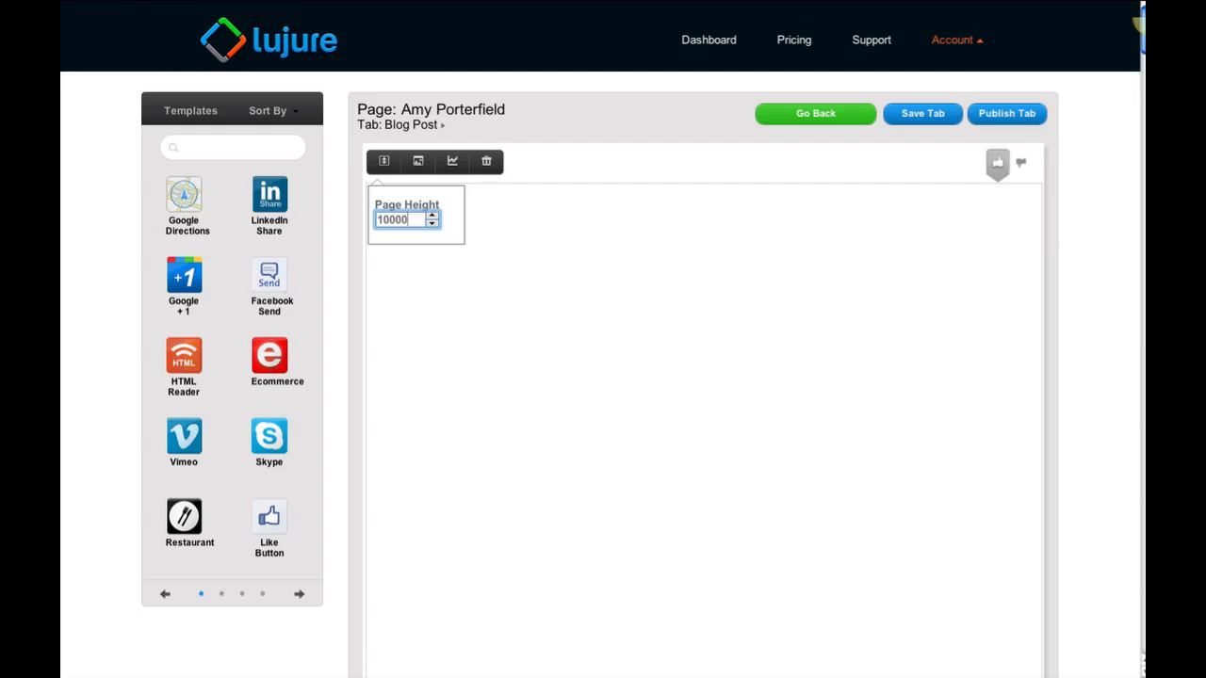
{"action": "left_click", "coordinate": [494, 279]}
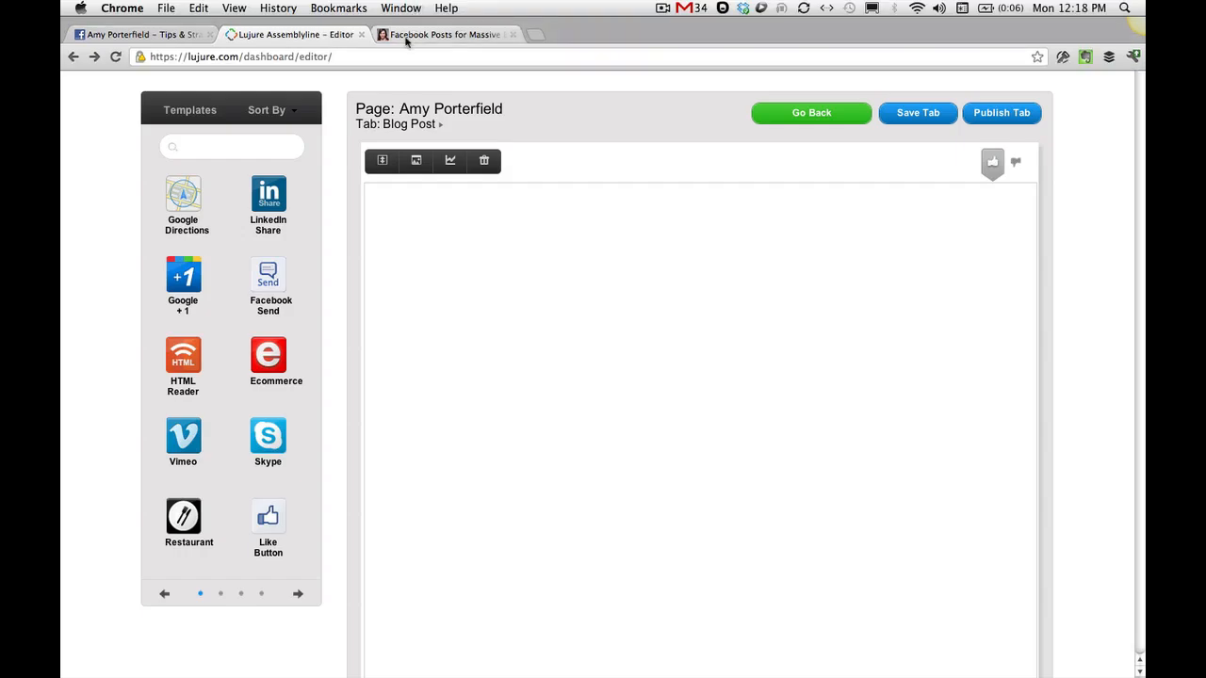
Copy the web address of the "5 Facebook Posts That Spark Massive Engagement" blog post and return to the Lujure editor
{"action": "left_click", "coordinate": [405, 35]}
{"action": "left_click", "coordinate": [398, 57]}
{"action": "key", "text": "ctrl+c"}
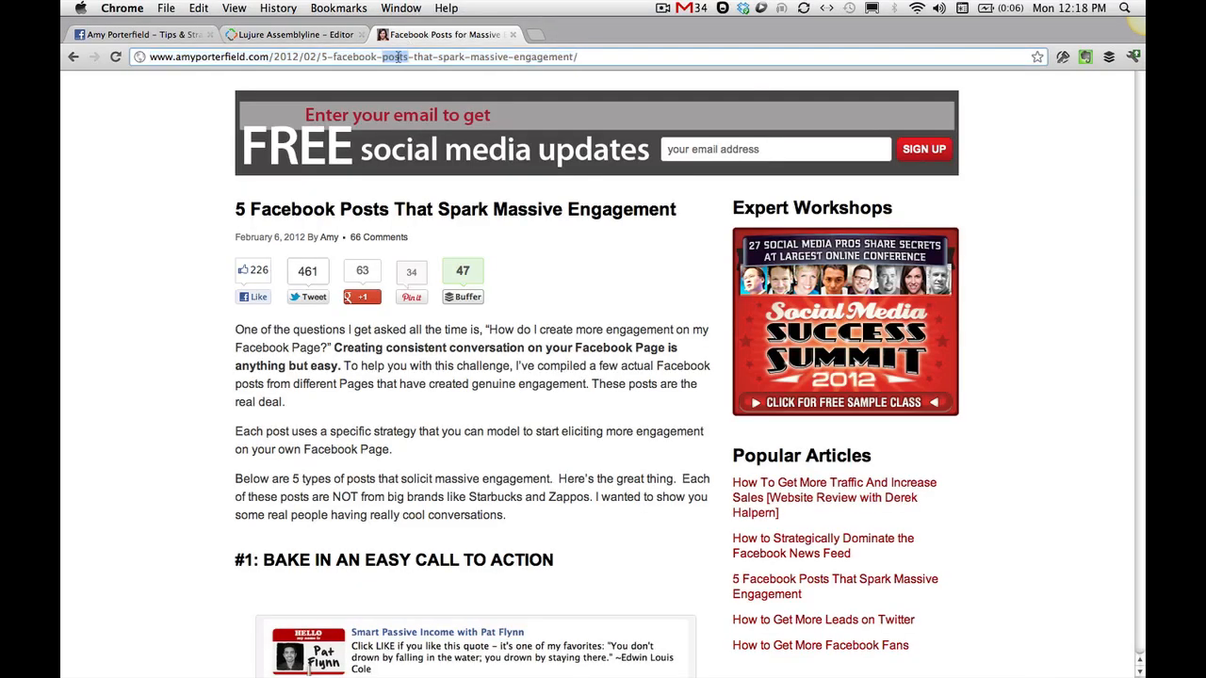
{"action": "left_click", "coordinate": [311, 35]}
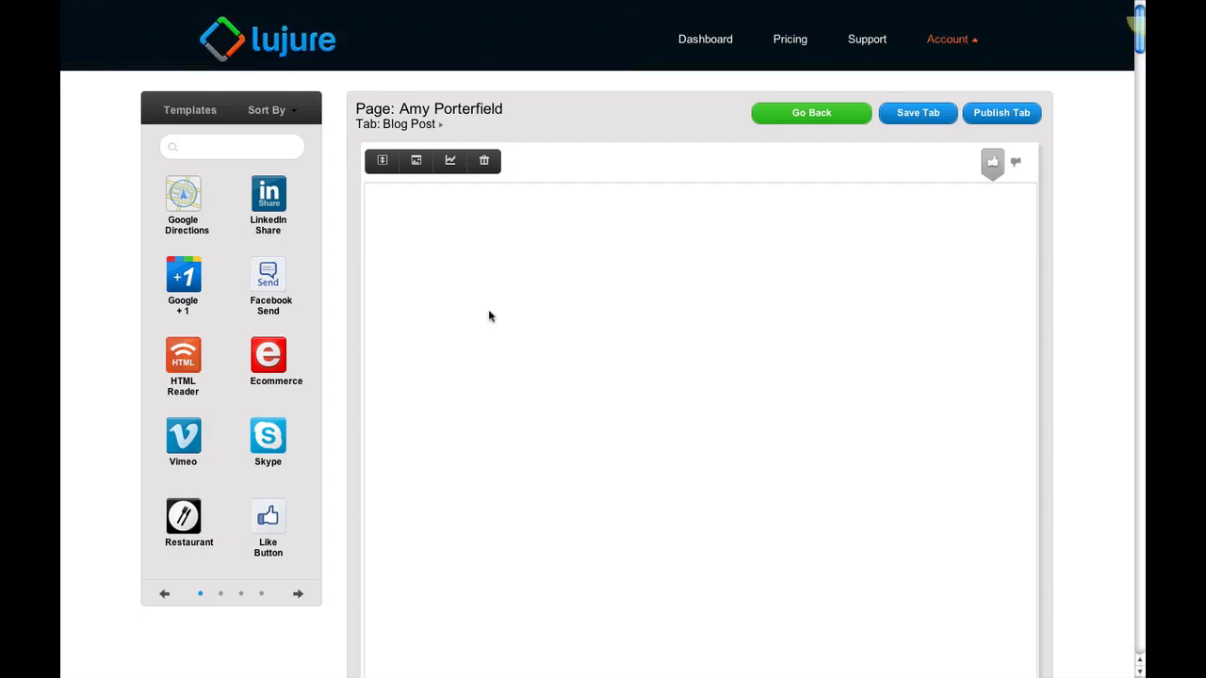
Add an IFrame widget using the copied blog post address as its URL and move it to the canvas's upper left area
{"action": "left_click", "coordinate": [186, 147]}
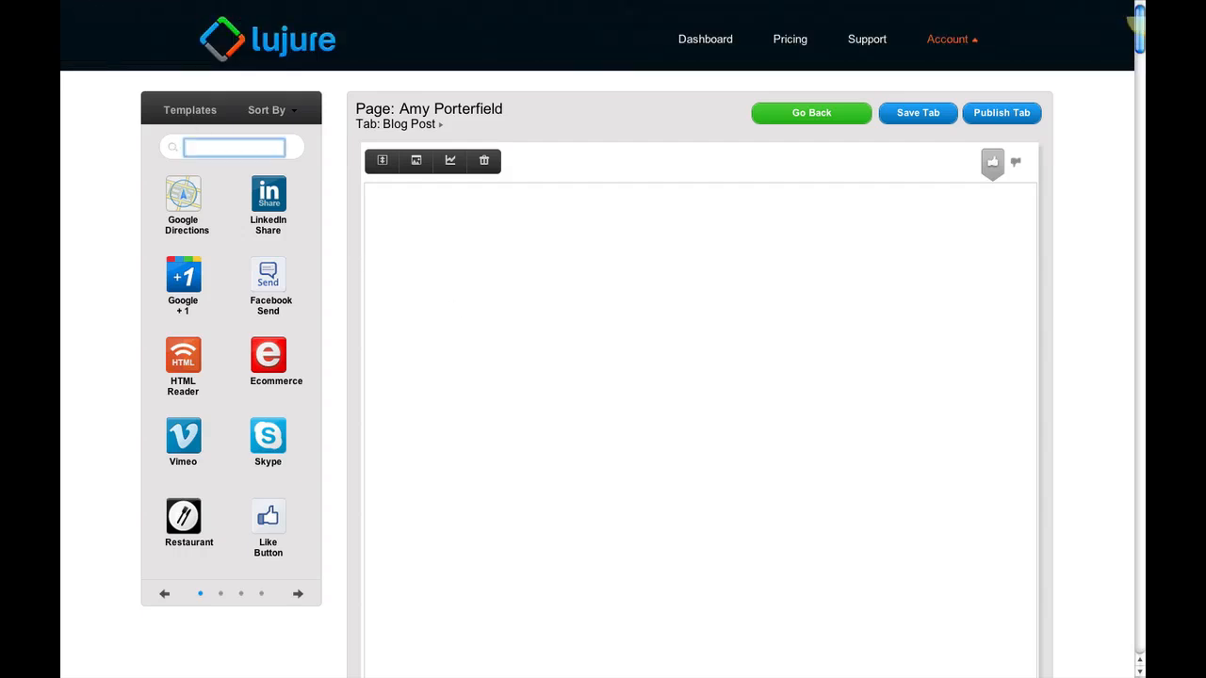
{"action": "type", "text": "iframe"}
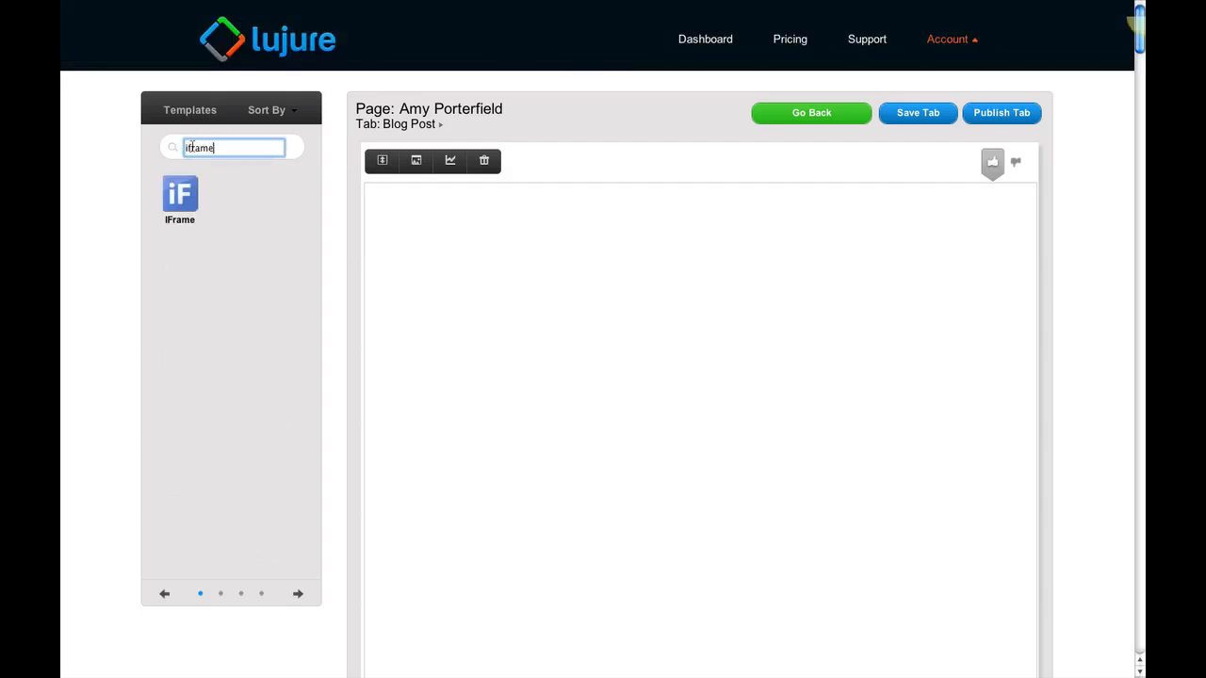
{"action": "left_click_drag", "start_coordinate": [179, 195], "coordinate": [655, 341]}
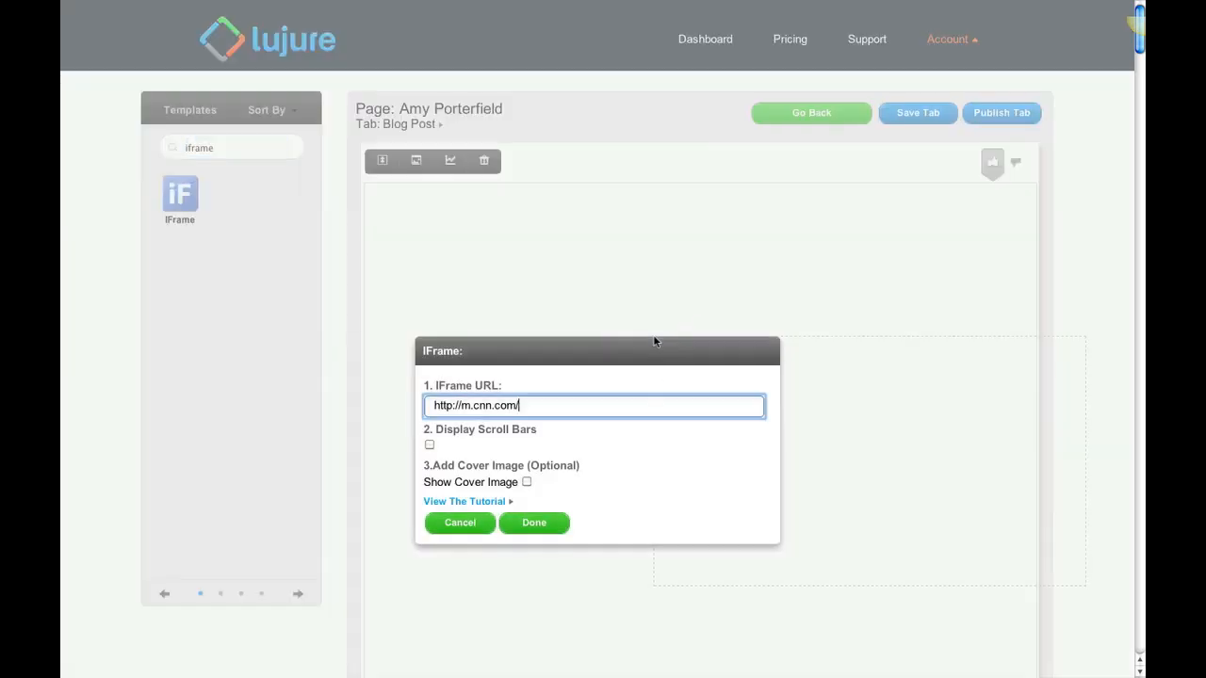
{"action": "triple_click", "coordinate": [492, 409]}
{"action": "key", "text": "ctrl+v"}
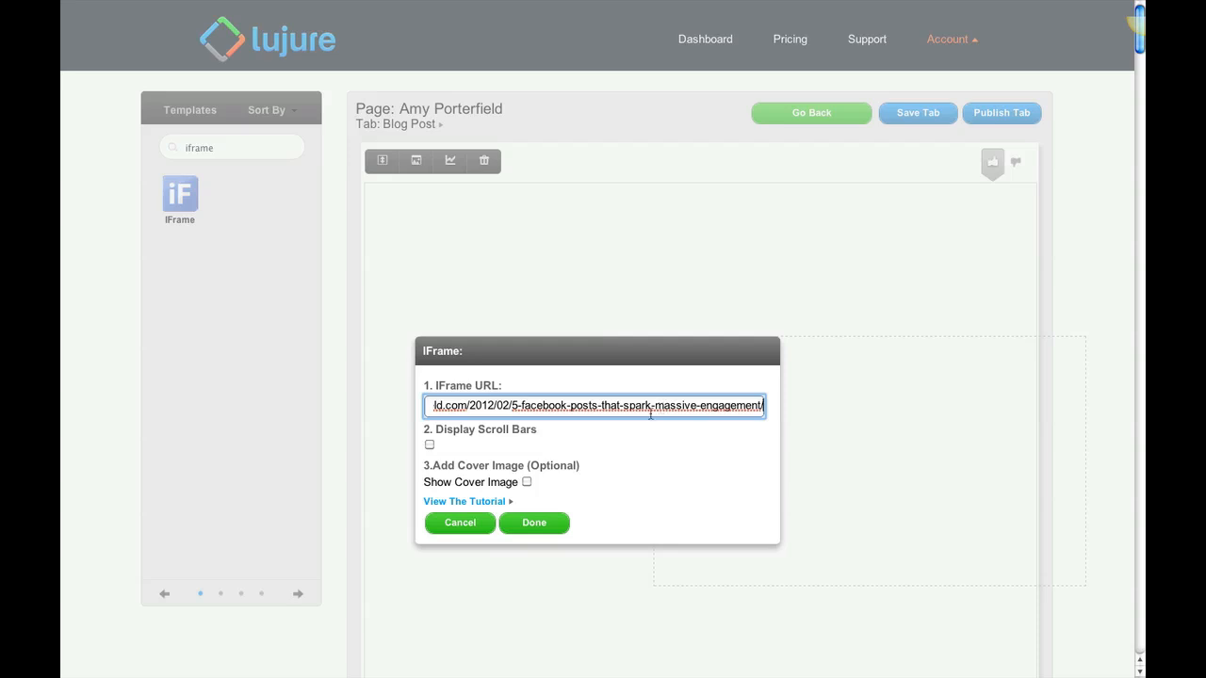
{"action": "left_click", "coordinate": [538, 526]}
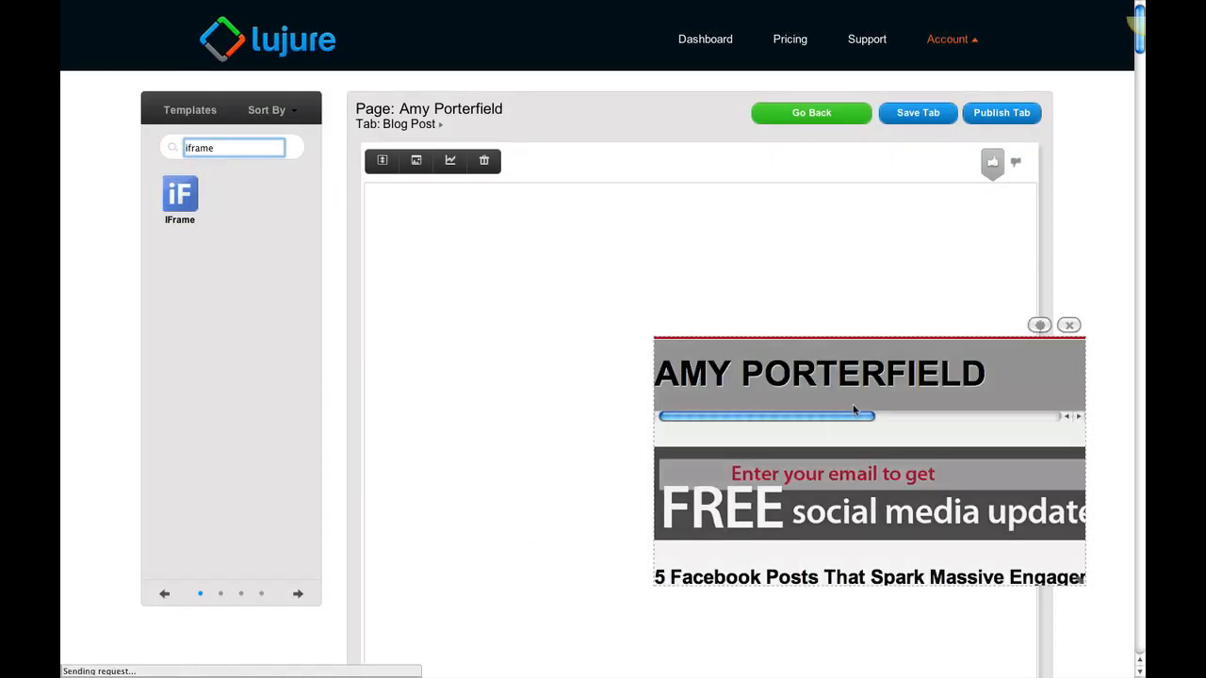
{"action": "left_click_drag", "start_coordinate": [832, 367], "coordinate": [571, 214]}
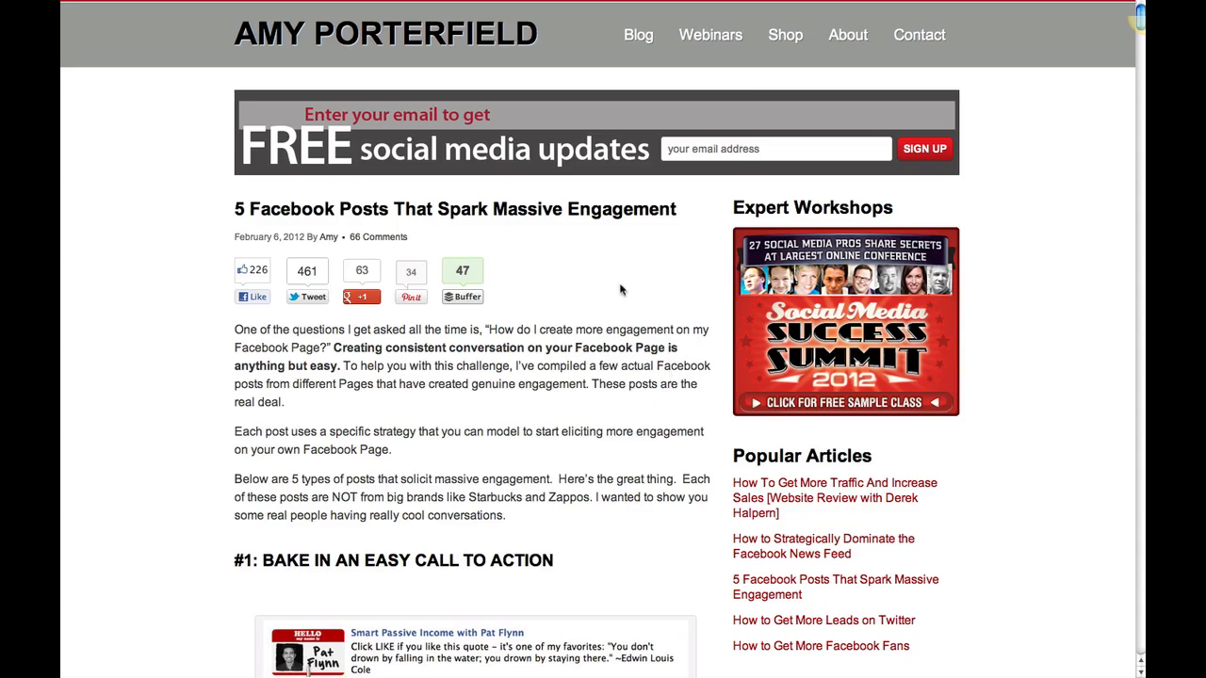
Examine the original blog post page, comparing its header, sign-up banner and sidebar with the article content
{"action": "scroll", "coordinate": [621, 292], "scroll_direction": "down", "scroll_amount": 3}
{"action": "scroll", "coordinate": [622, 292], "scroll_direction": "up", "scroll_amount": 2}
{"action": "scroll", "coordinate": [622, 289], "scroll_direction": "up", "scroll_amount": 1}
{"action": "scroll", "coordinate": [864, 267], "scroll_direction": "down", "scroll_amount": 10}
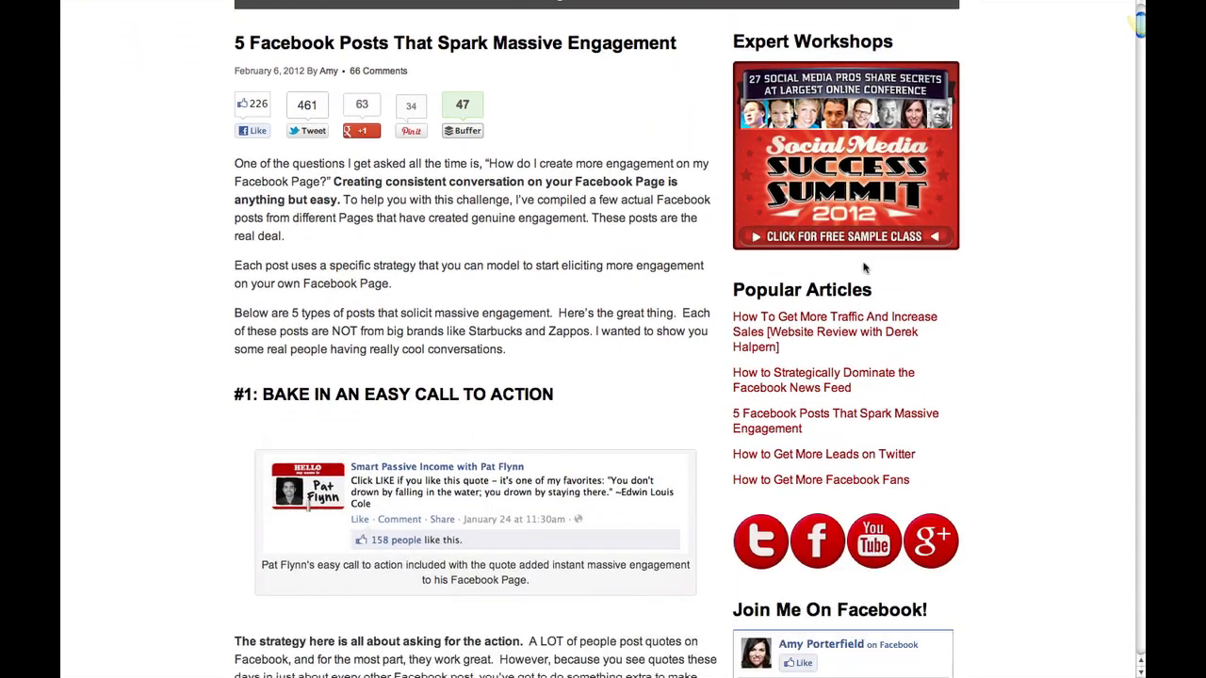
{"action": "scroll", "coordinate": [863, 268], "scroll_direction": "up", "scroll_amount": 3}
{"action": "scroll", "coordinate": [864, 267], "scroll_direction": "up", "scroll_amount": 8}
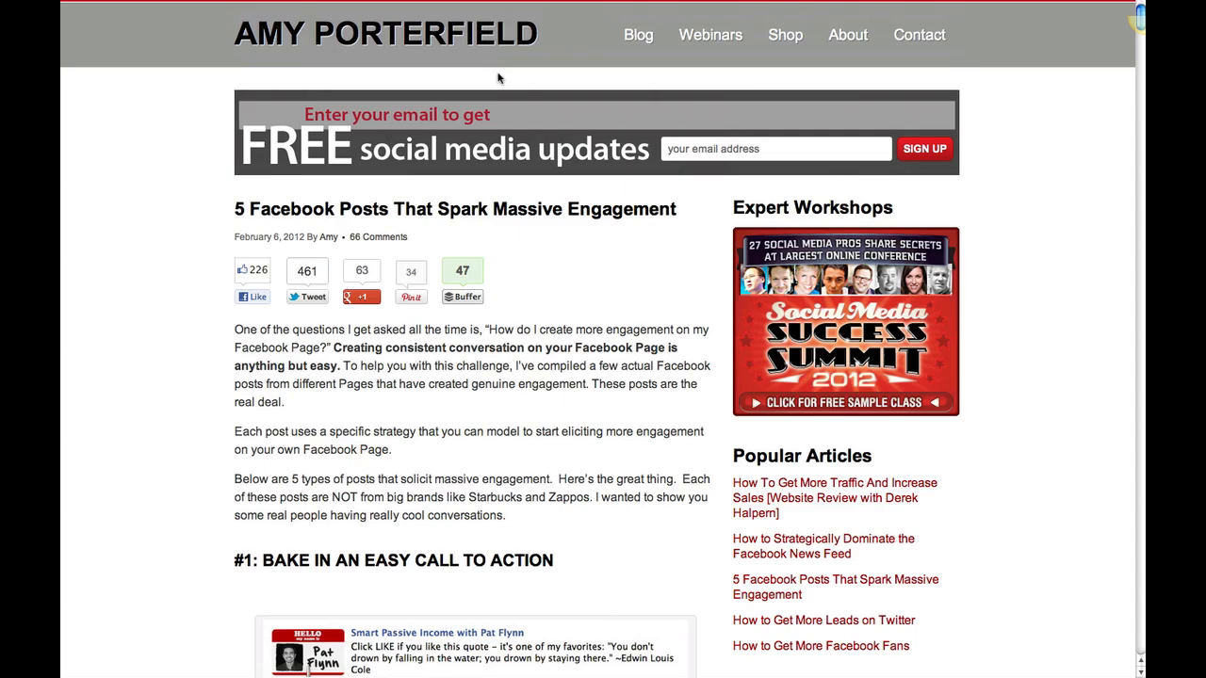
{"action": "scroll", "coordinate": [488, 252], "scroll_direction": "down", "scroll_amount": 2}
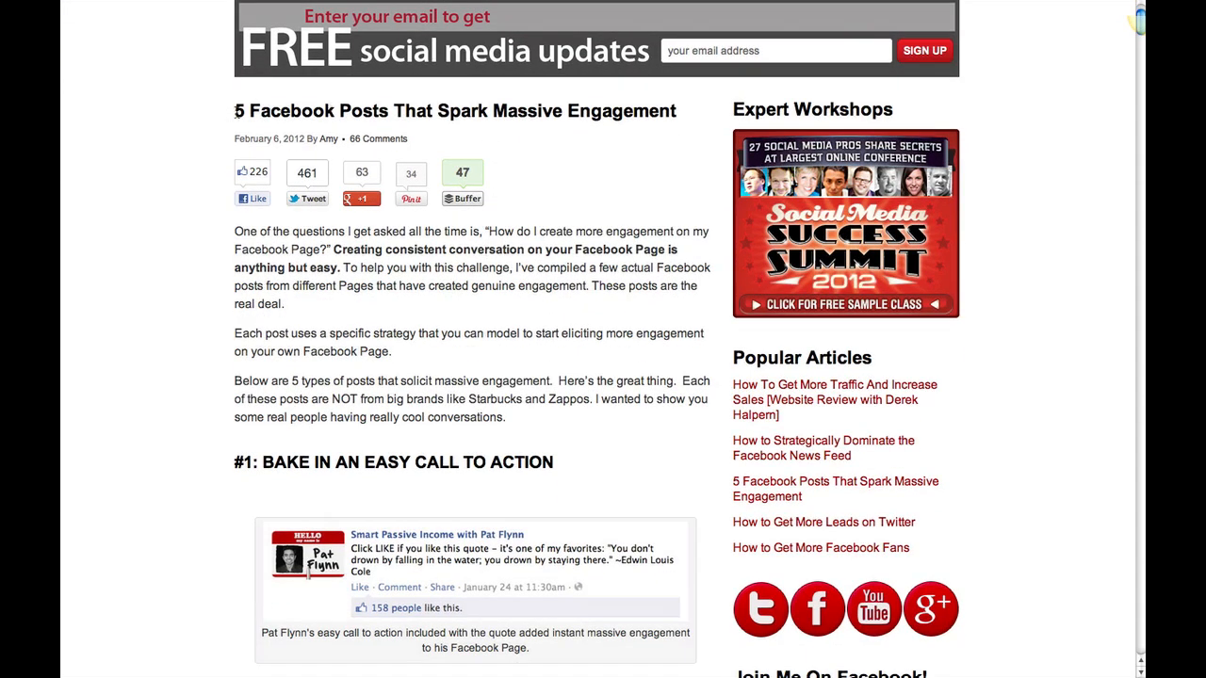
{"action": "left_click_drag", "start_coordinate": [238, 111], "coordinate": [335, 534]}
{"action": "scroll", "coordinate": [335, 535], "scroll_direction": "up", "scroll_amount": 2}
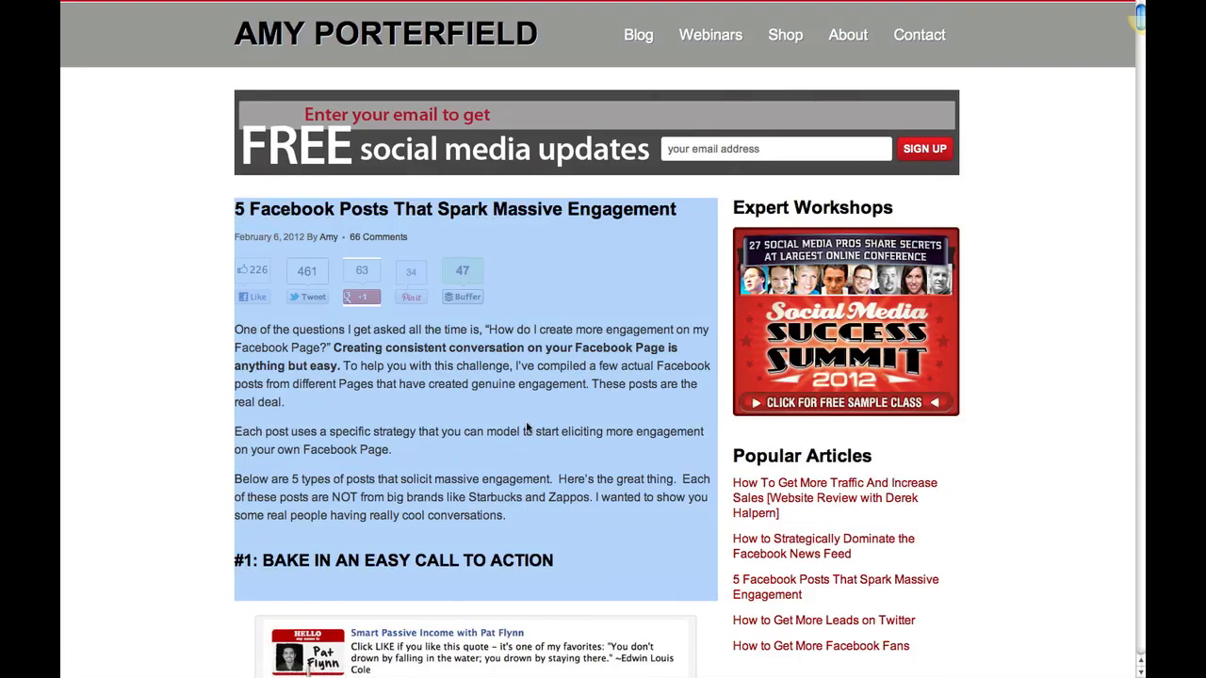
{"action": "left_click", "coordinate": [543, 289]}
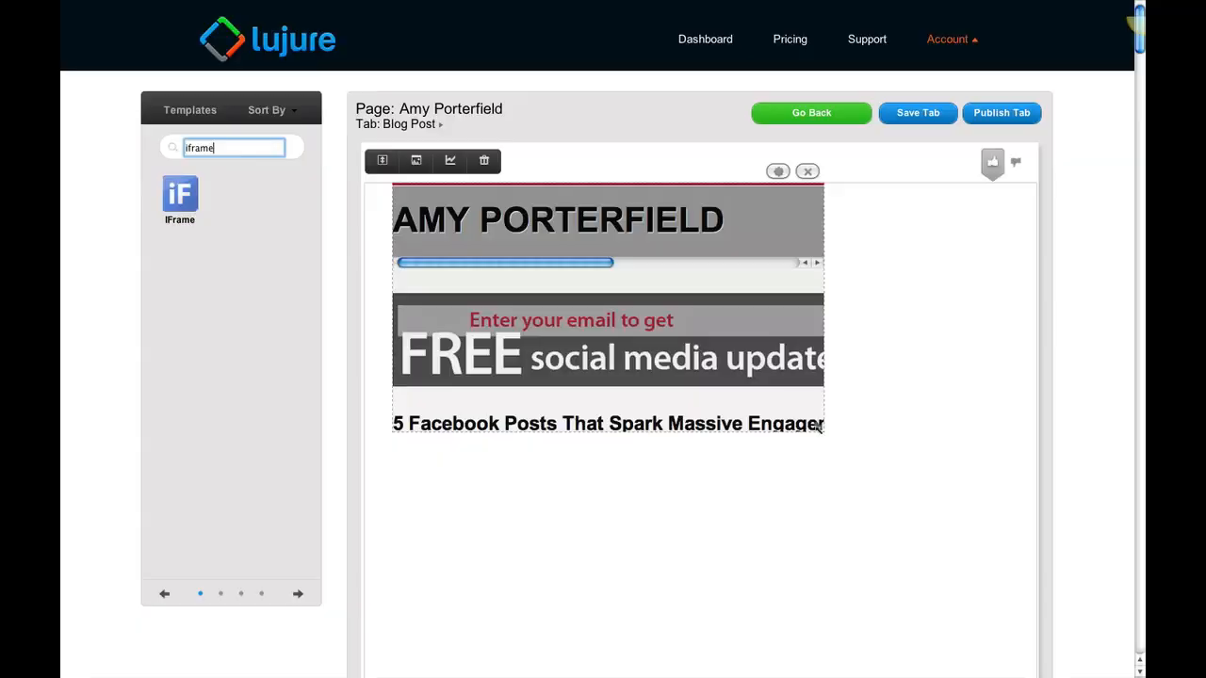
Resize the IFrame widget so it crops out most of the blog's sidebar and extends far enough down to show the whole post
{"action": "left_click_drag", "start_coordinate": [822, 432], "coordinate": [945, 575]}
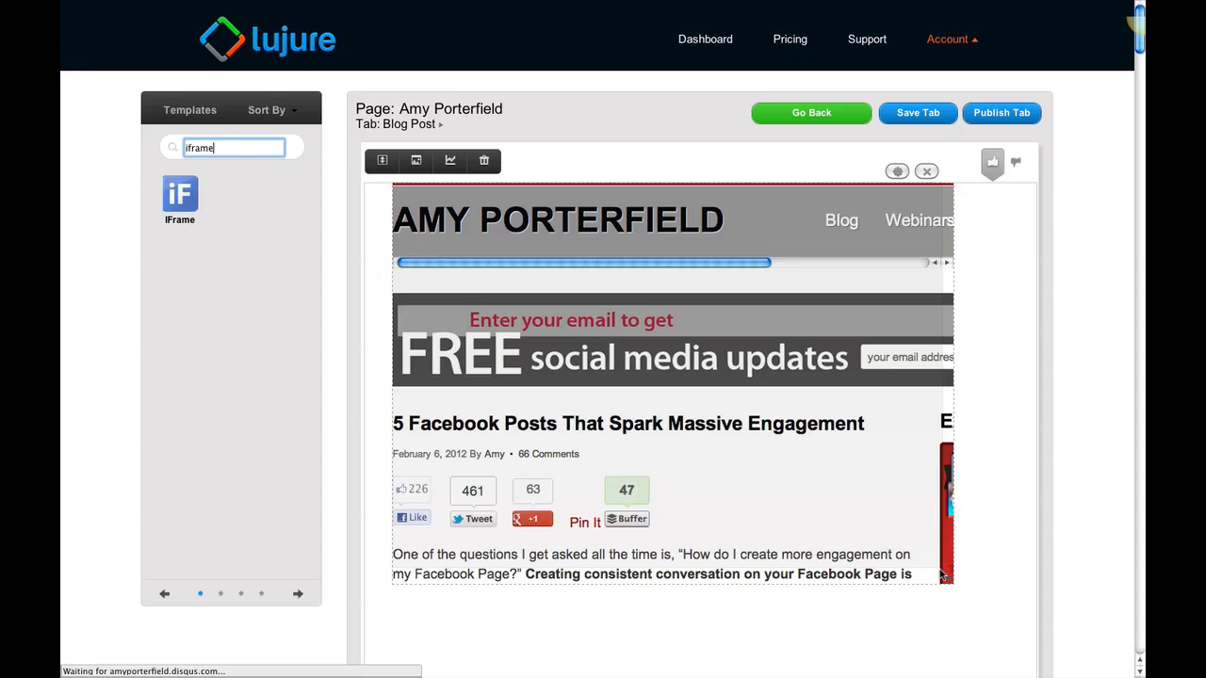
{"action": "scroll", "coordinate": [926, 485], "scroll_direction": "down", "scroll_amount": 3}
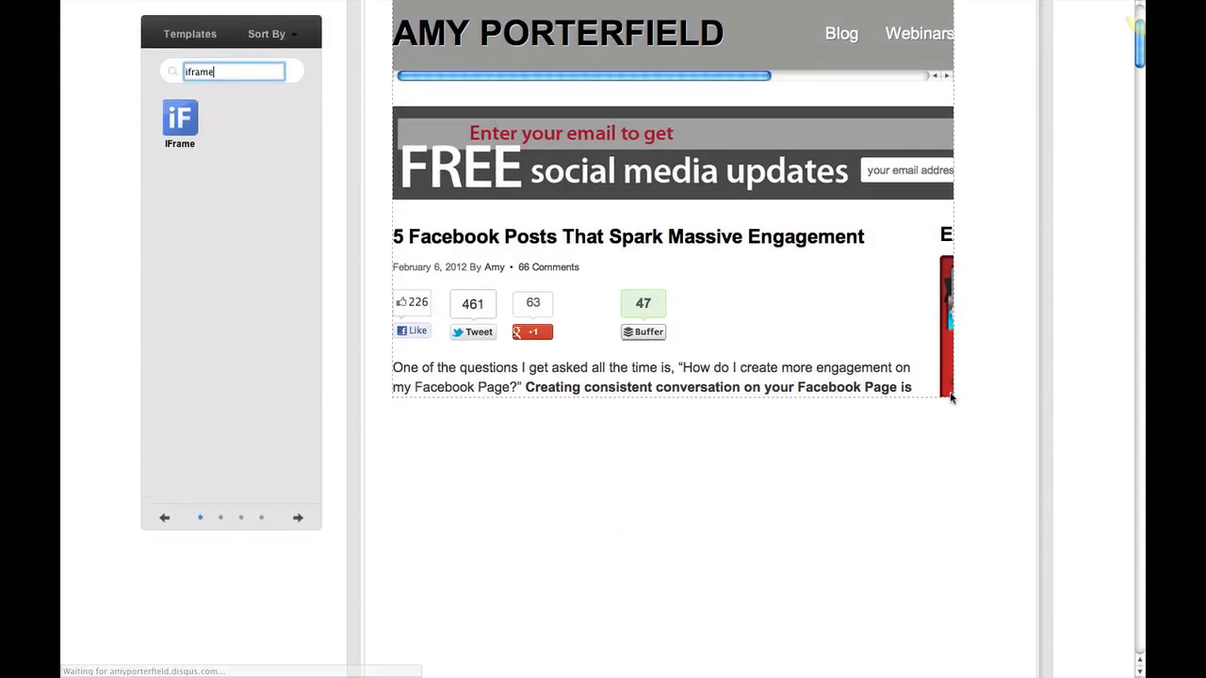
{"action": "left_click_drag", "start_coordinate": [951, 397], "coordinate": [997, 423]}
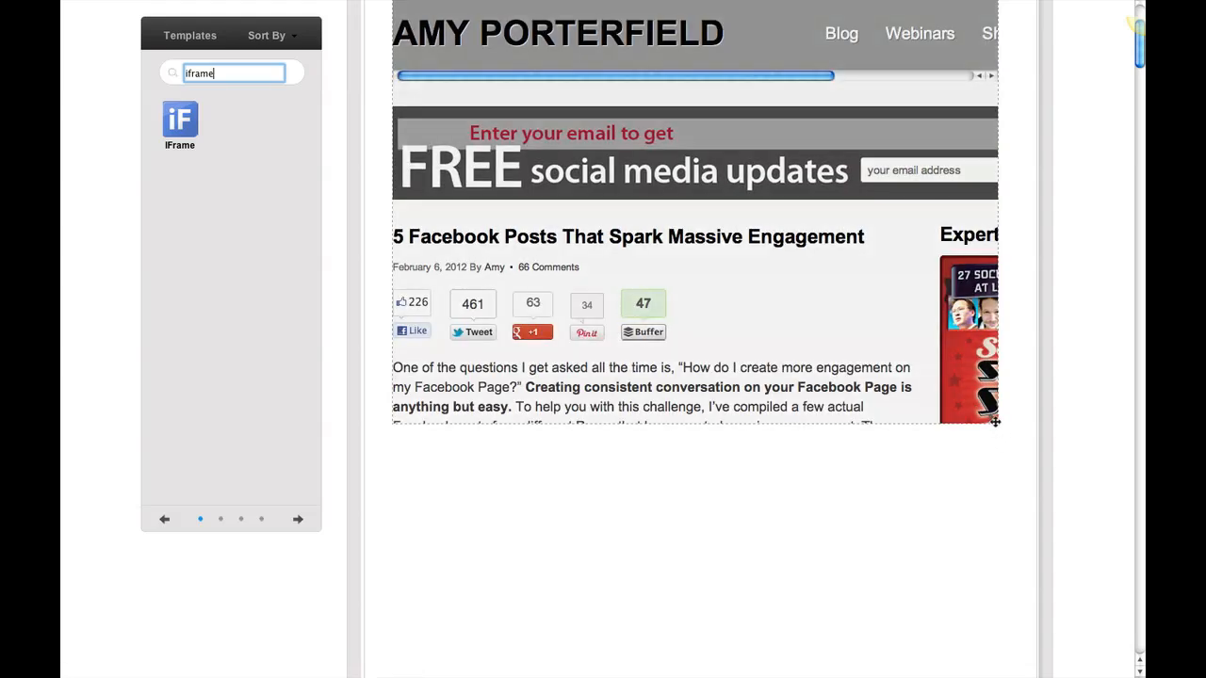
{"action": "left_click_drag", "start_coordinate": [956, 424], "coordinate": [930, 420]}
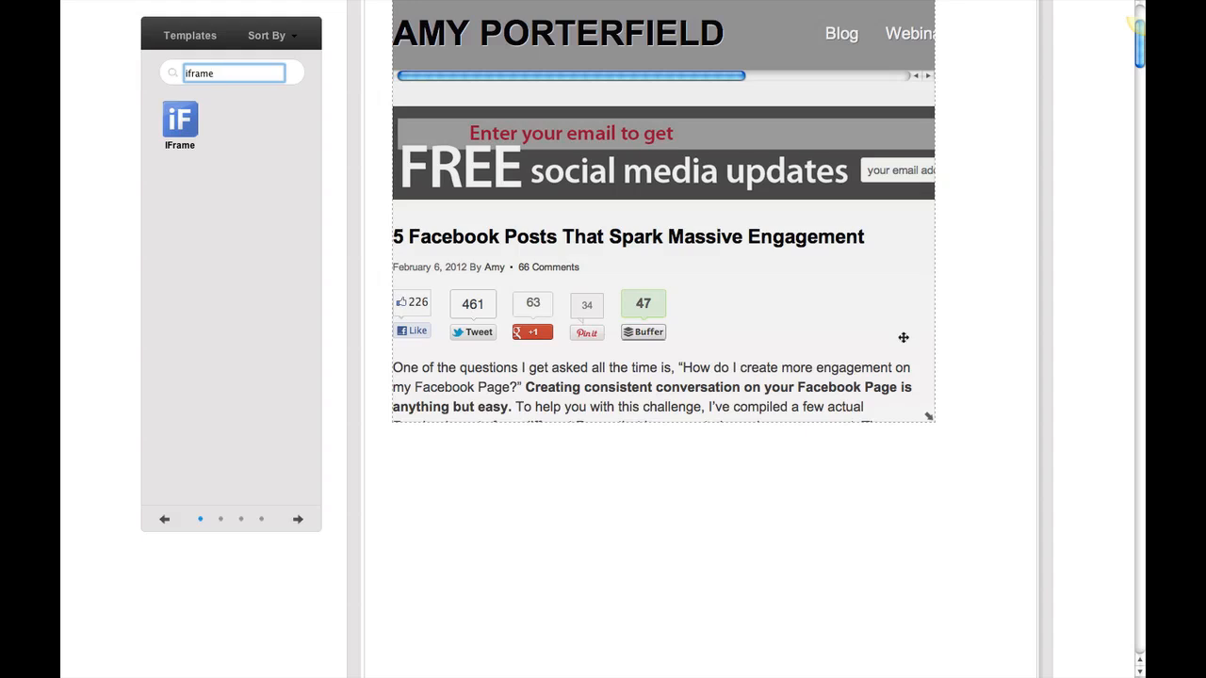
{"action": "scroll", "coordinate": [902, 341], "scroll_direction": "down", "scroll_amount": 5}
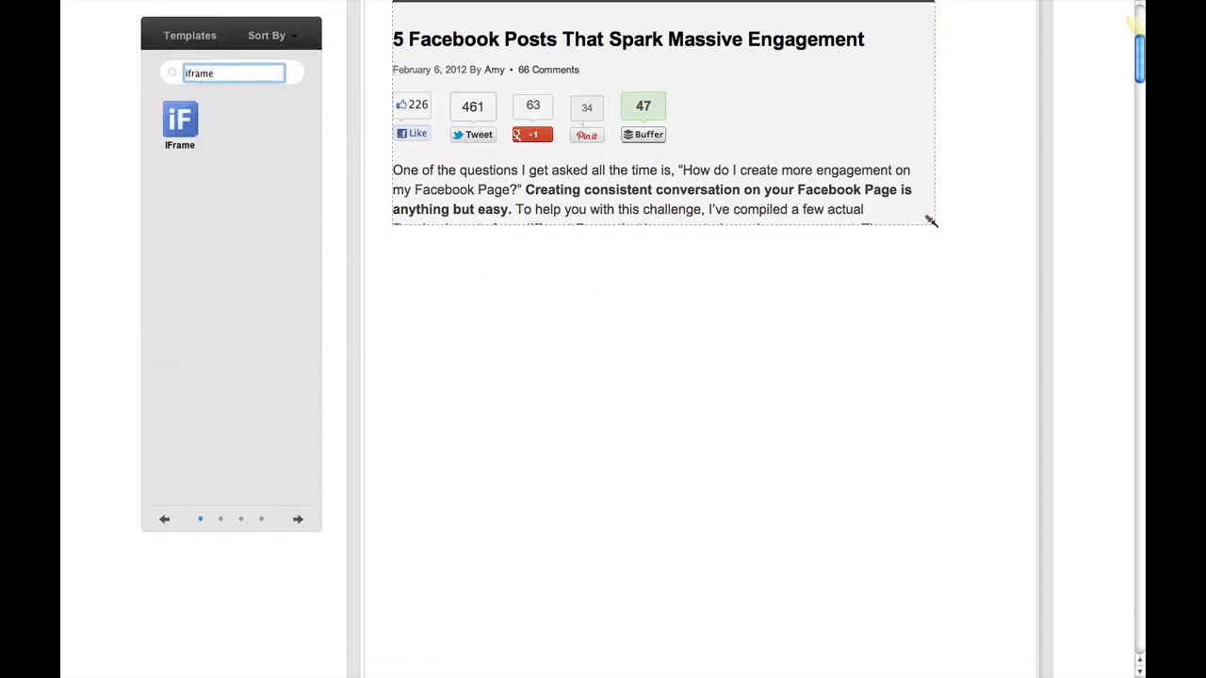
{"action": "left_click_drag", "start_coordinate": [929, 219], "coordinate": [925, 604]}
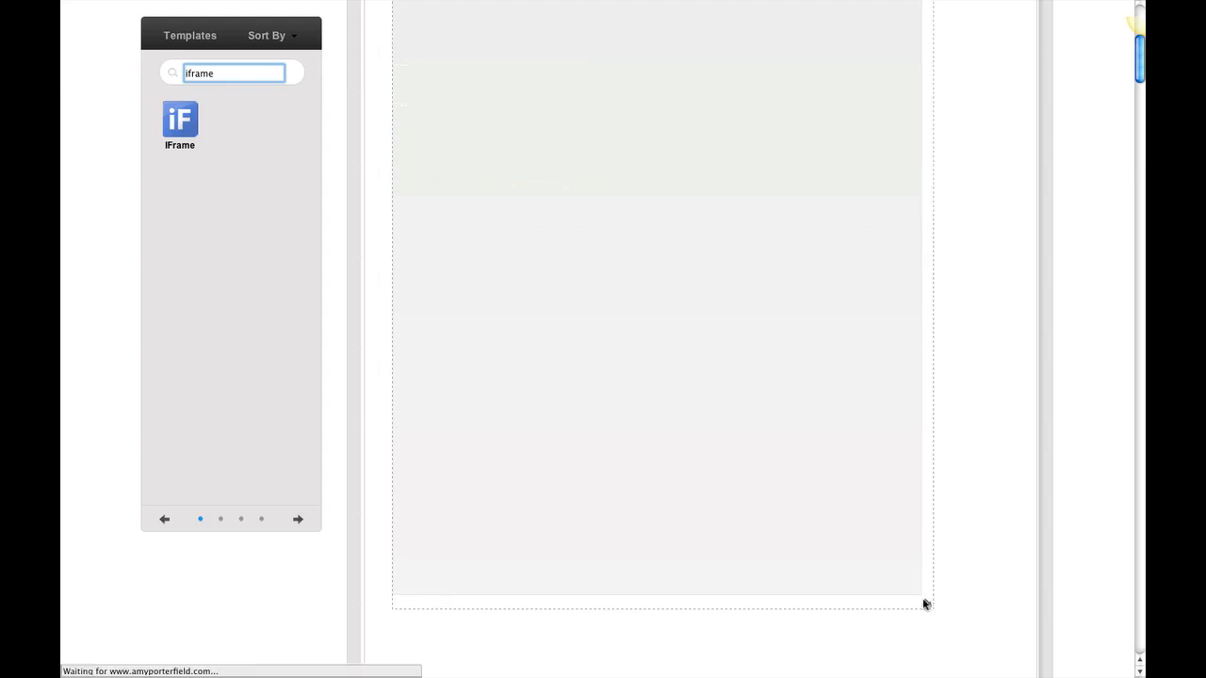
Check the embedded post down to its closing sign-up form and center the IFrame widget horizontally on the canvas
{"action": "scroll", "coordinate": [858, 430], "scroll_direction": "down", "scroll_amount": 5}
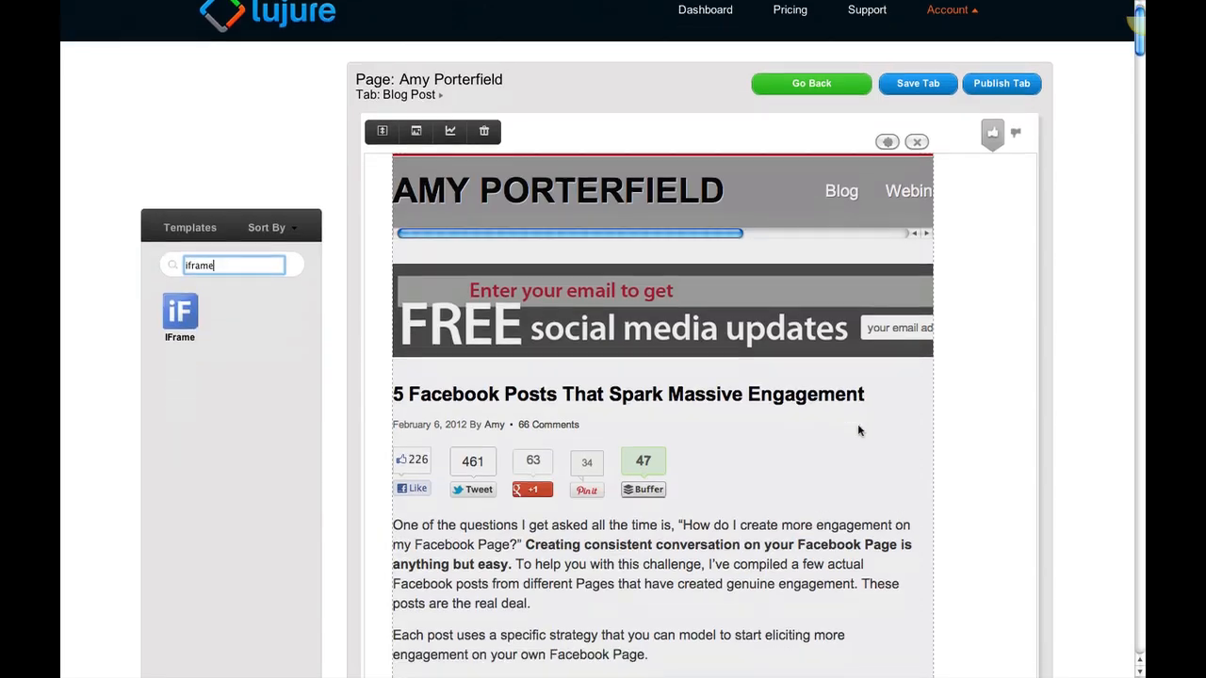
{"action": "scroll", "coordinate": [858, 431], "scroll_direction": "down", "scroll_amount": 15}
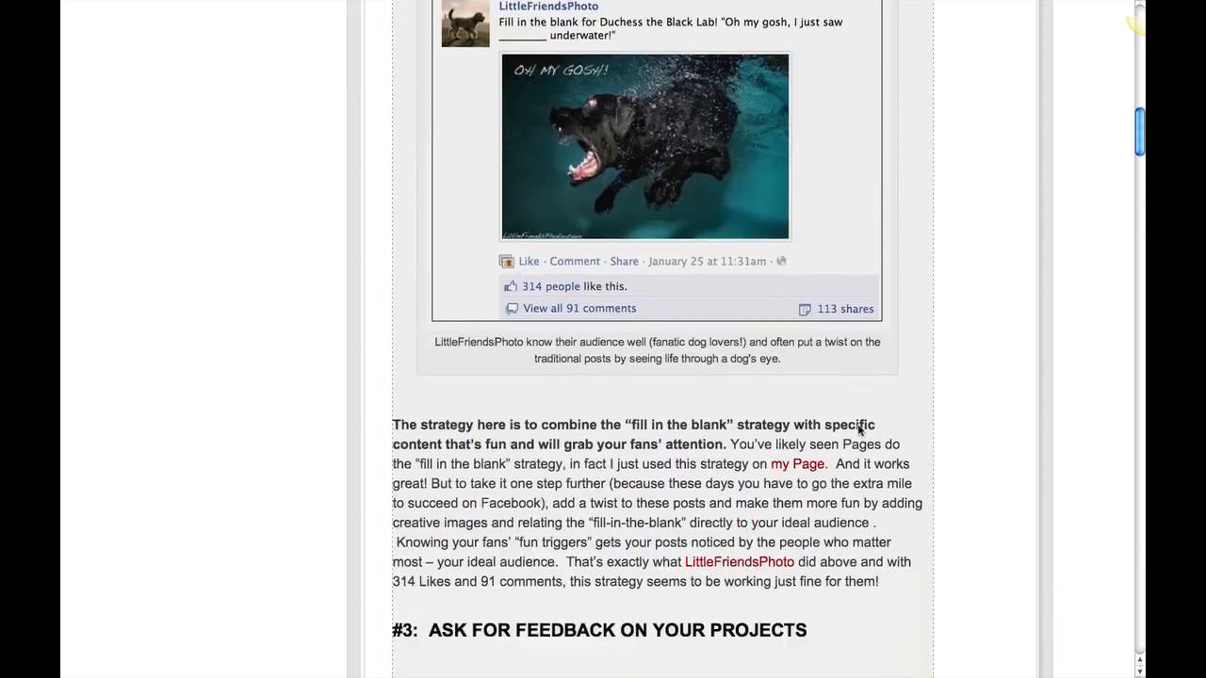
{"action": "scroll", "coordinate": [858, 430], "scroll_direction": "down", "scroll_amount": 12}
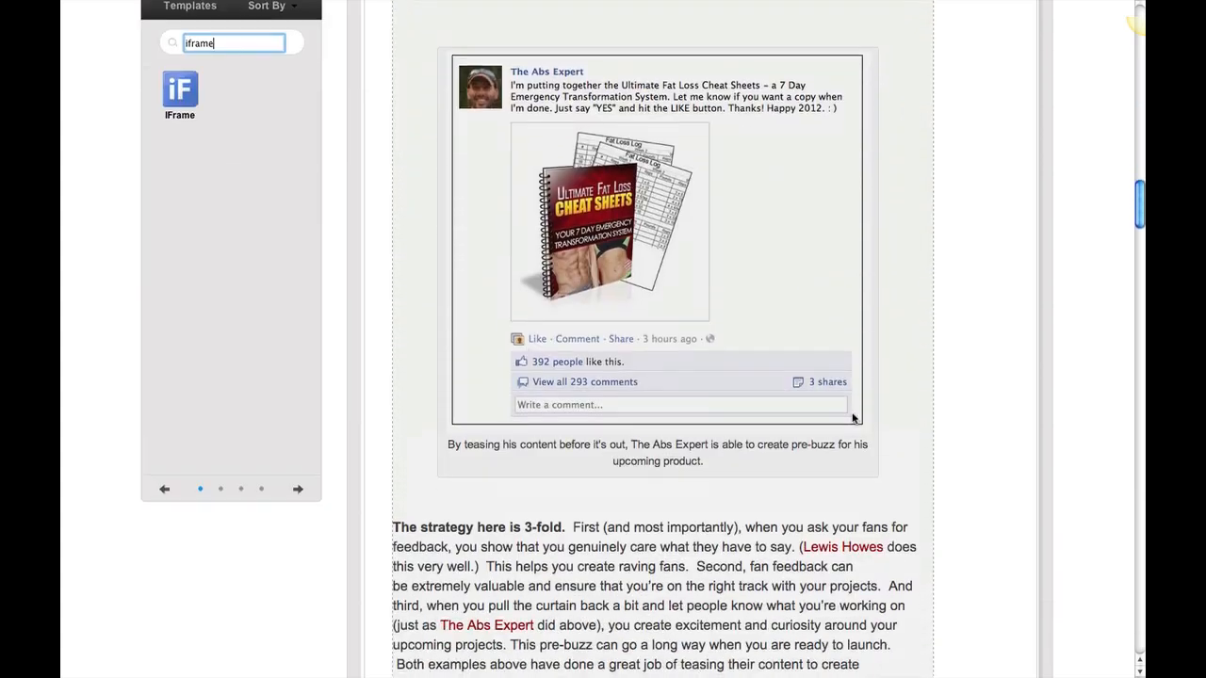
{"action": "scroll", "coordinate": [852, 418], "scroll_direction": "down", "scroll_amount": 12}
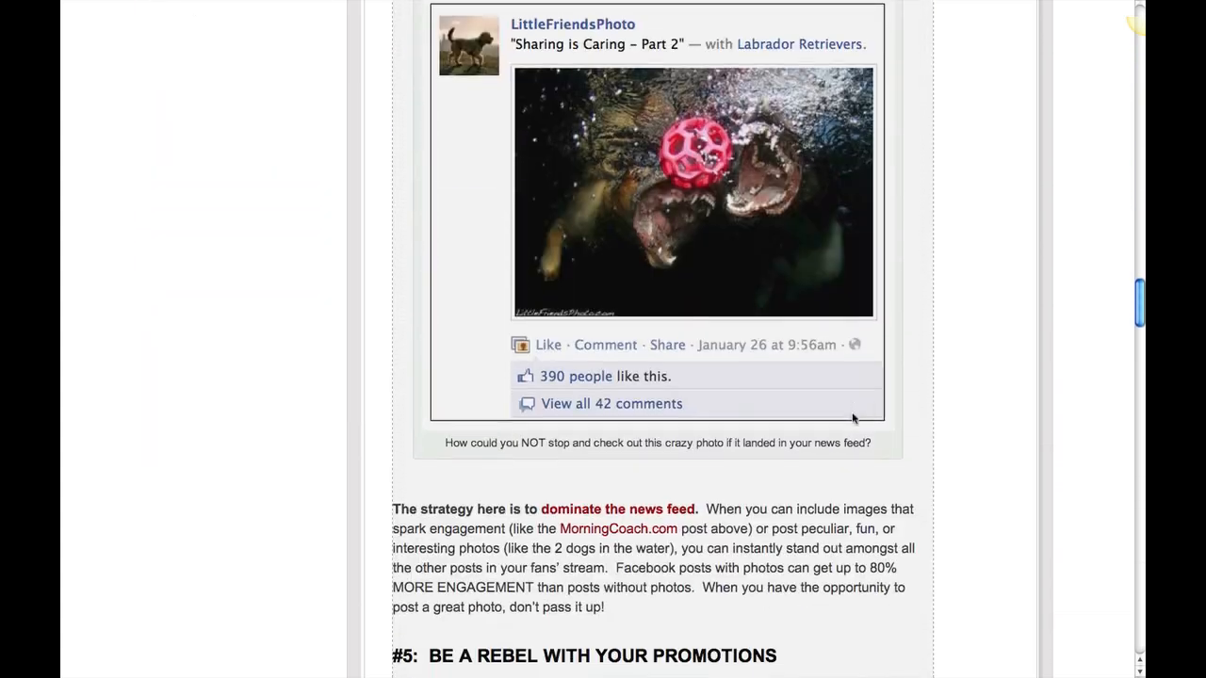
{"action": "scroll", "coordinate": [851, 418], "scroll_direction": "down", "scroll_amount": 12}
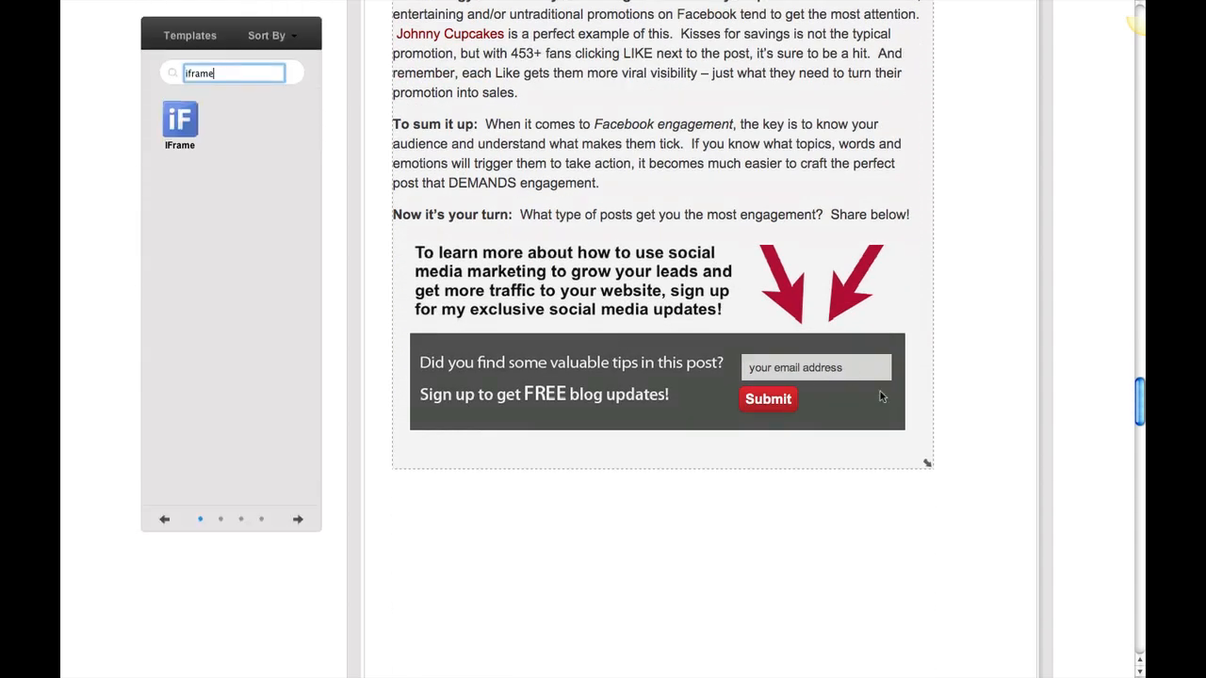
{"action": "scroll", "coordinate": [882, 402], "scroll_direction": "up", "scroll_amount": 15}
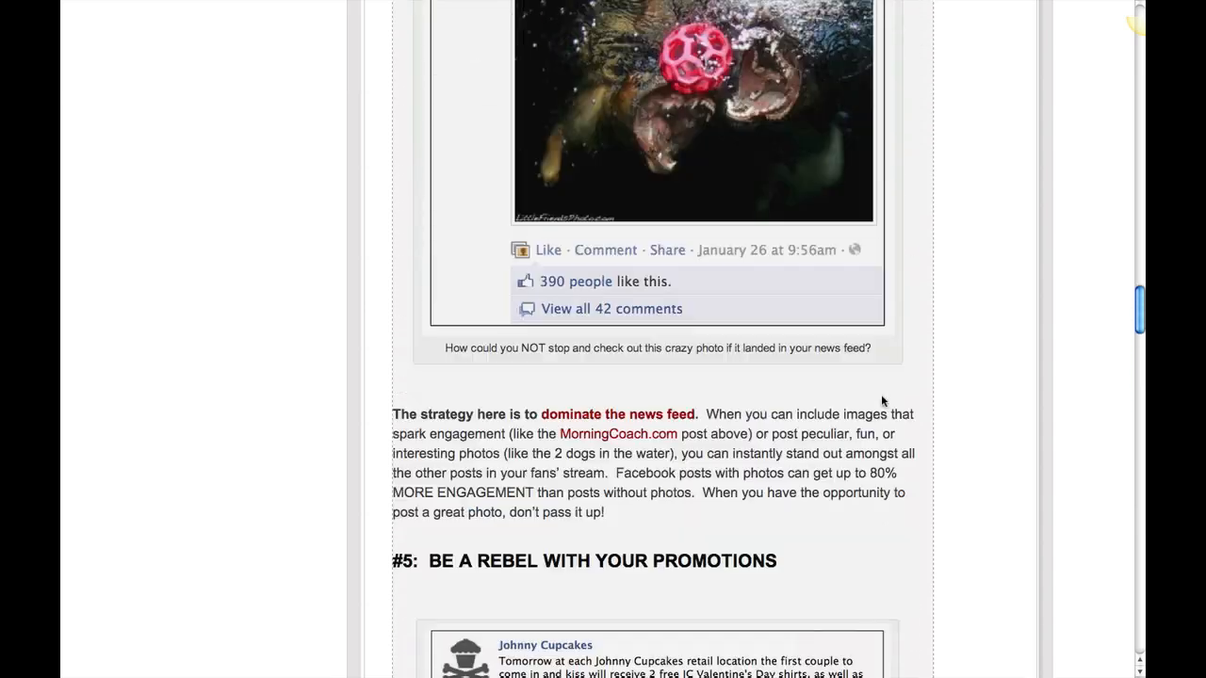
{"action": "scroll", "coordinate": [882, 401], "scroll_direction": "up", "scroll_amount": 20}
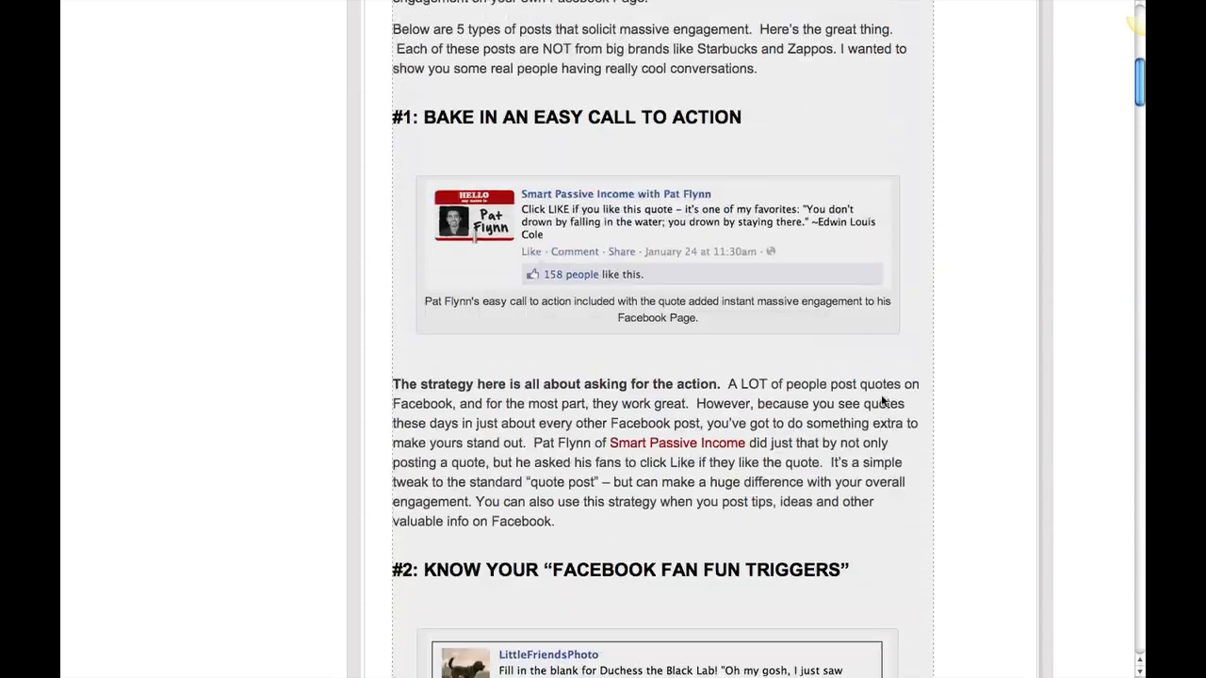
{"action": "scroll", "coordinate": [881, 400], "scroll_direction": "up", "scroll_amount": 1}
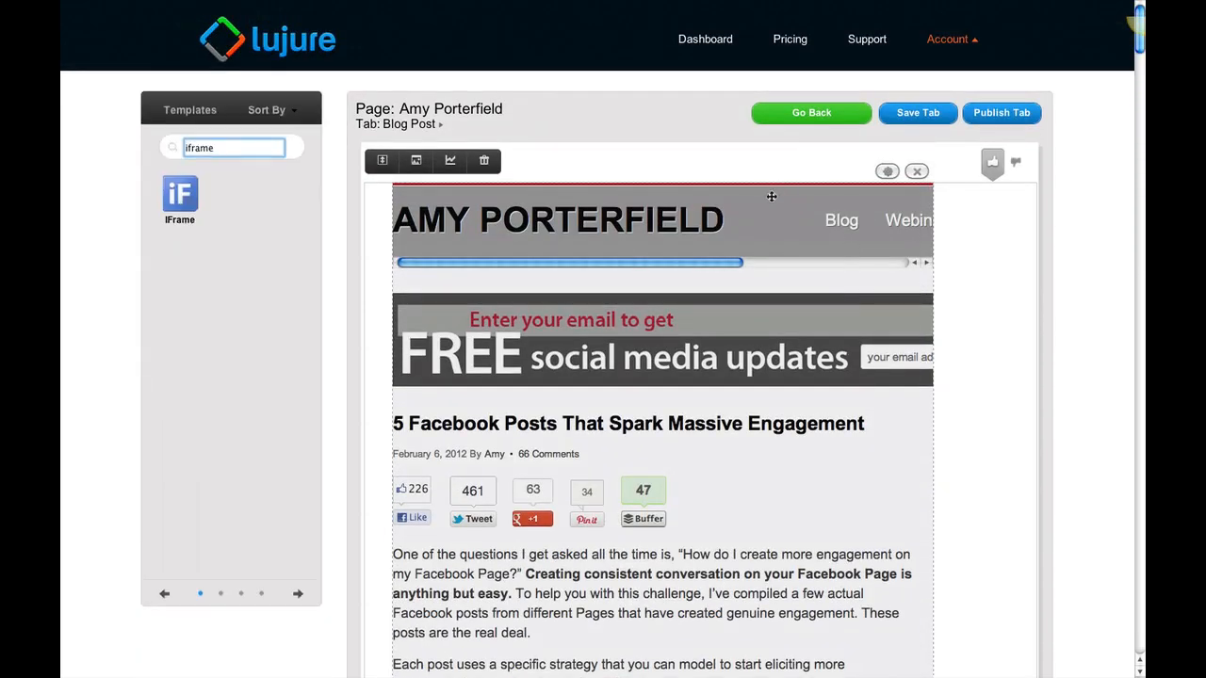
{"action": "left_click_drag", "start_coordinate": [783, 196], "coordinate": [809, 193]}
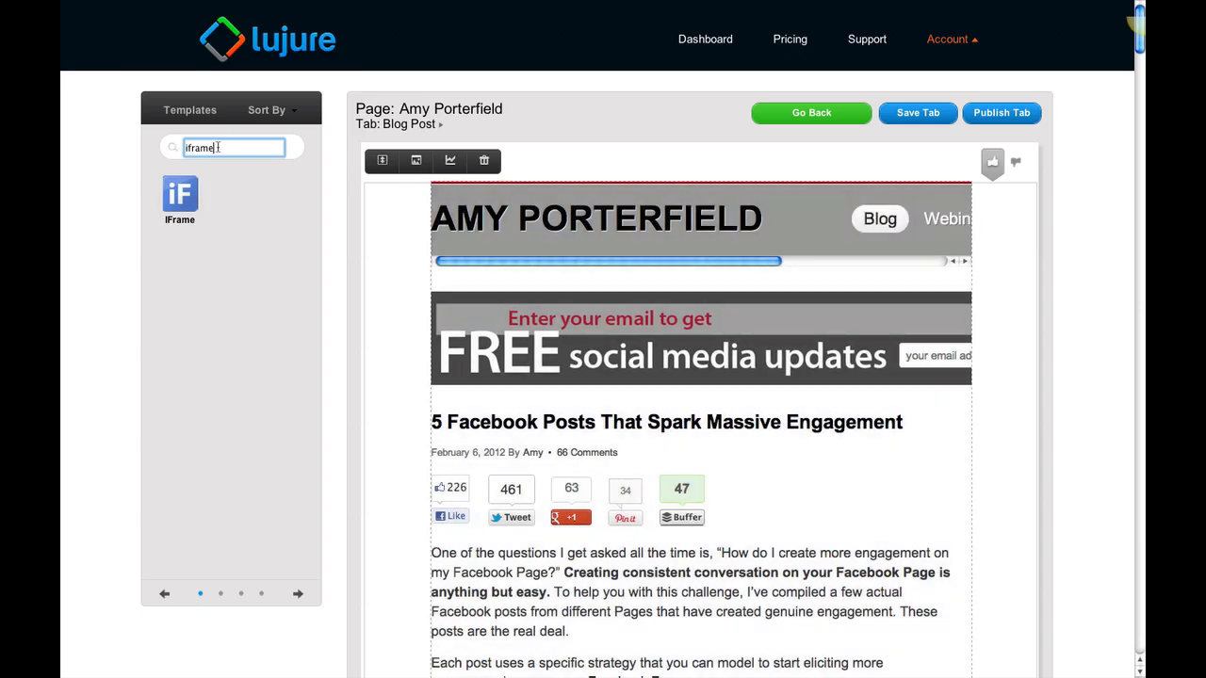
Find the Images widget and add it over the IFrame's banner area, uploading the desktop file "blog header.png"
{"action": "left_click_drag", "start_coordinate": [214, 148], "coordinate": [169, 138]}
{"action": "type", "text": "imag"}
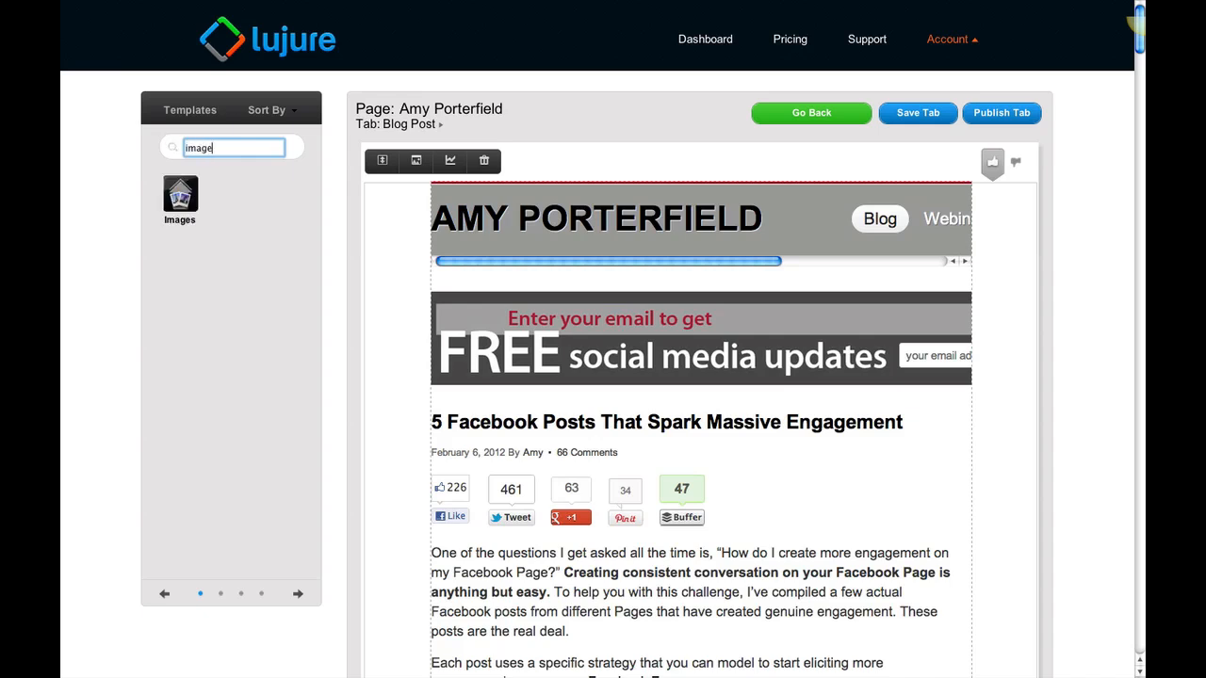
{"action": "left_click_drag", "start_coordinate": [180, 193], "coordinate": [698, 297]}
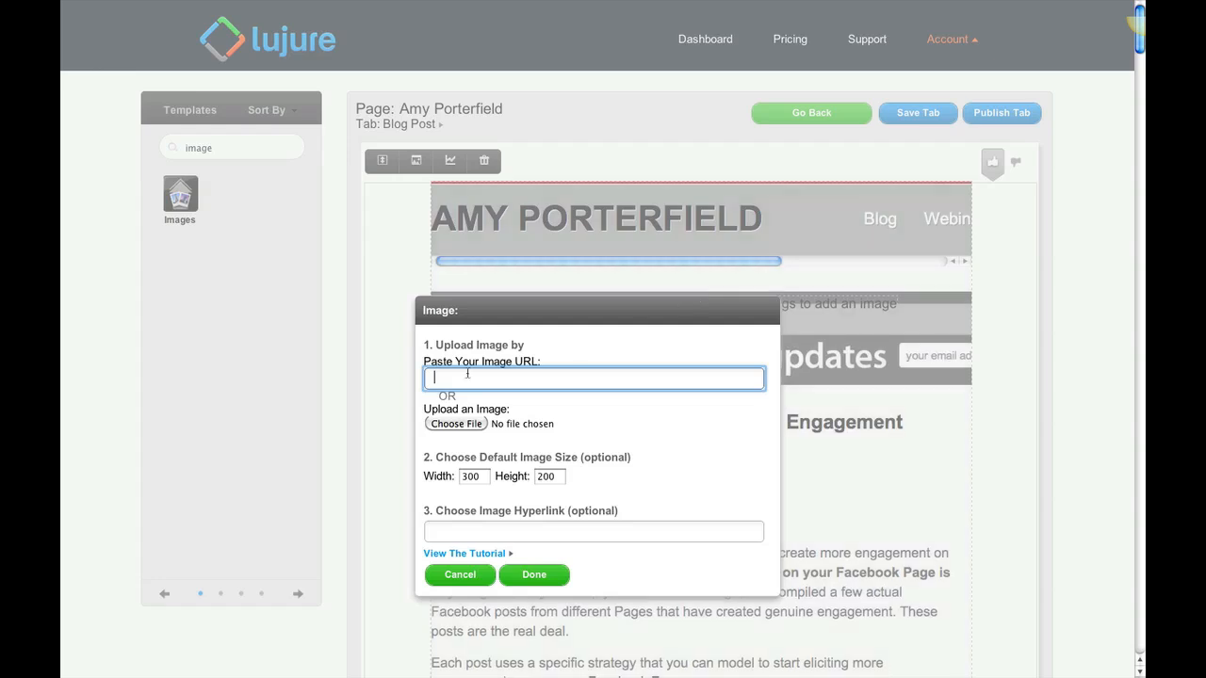
{"action": "left_click", "coordinate": [457, 426]}
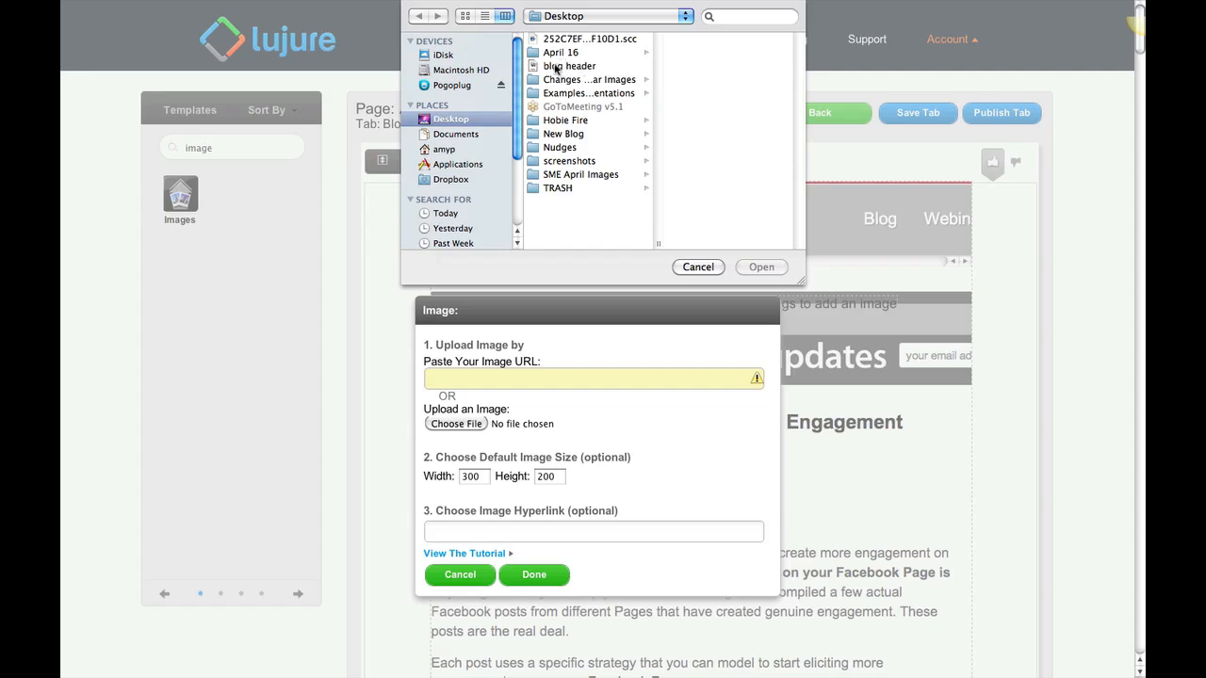
{"action": "left_click", "coordinate": [578, 67]}
{"action": "left_click", "coordinate": [768, 268]}
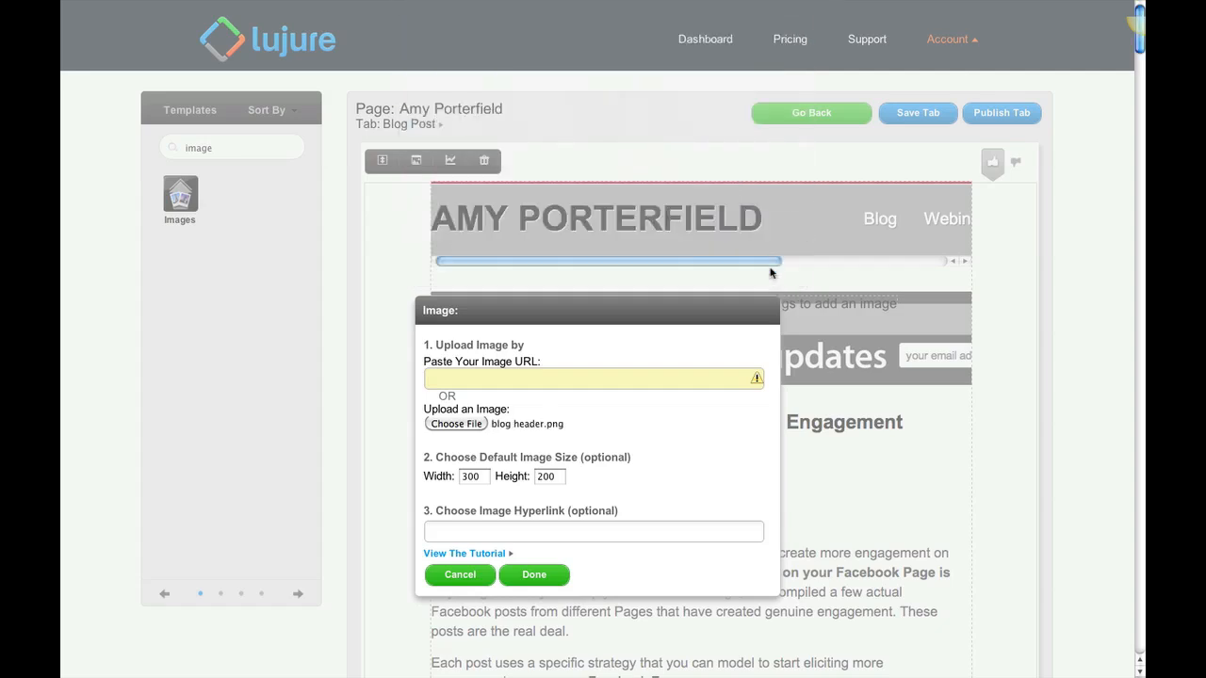
{"action": "left_click", "coordinate": [529, 578]}
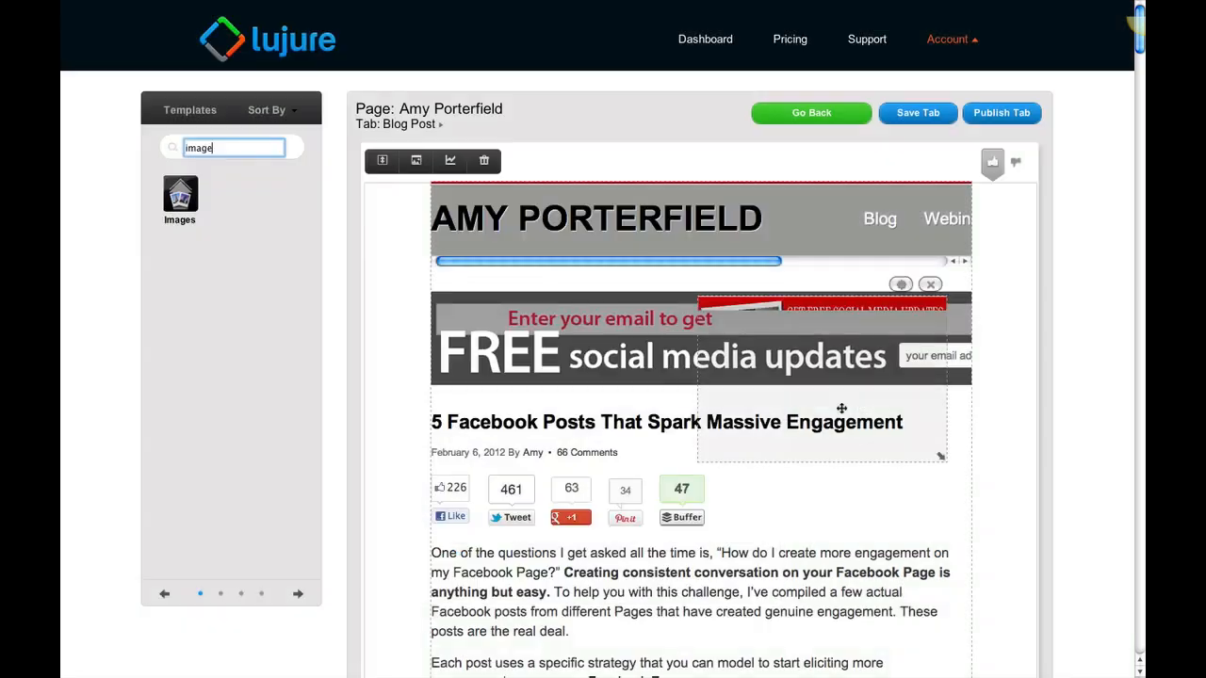
Move the header image to the canvas's upper left corner and enlarge it to cover the embedded site's header and sign-up banner, keeping the post title visible
{"action": "left_click_drag", "start_coordinate": [793, 314], "coordinate": [624, 215]}
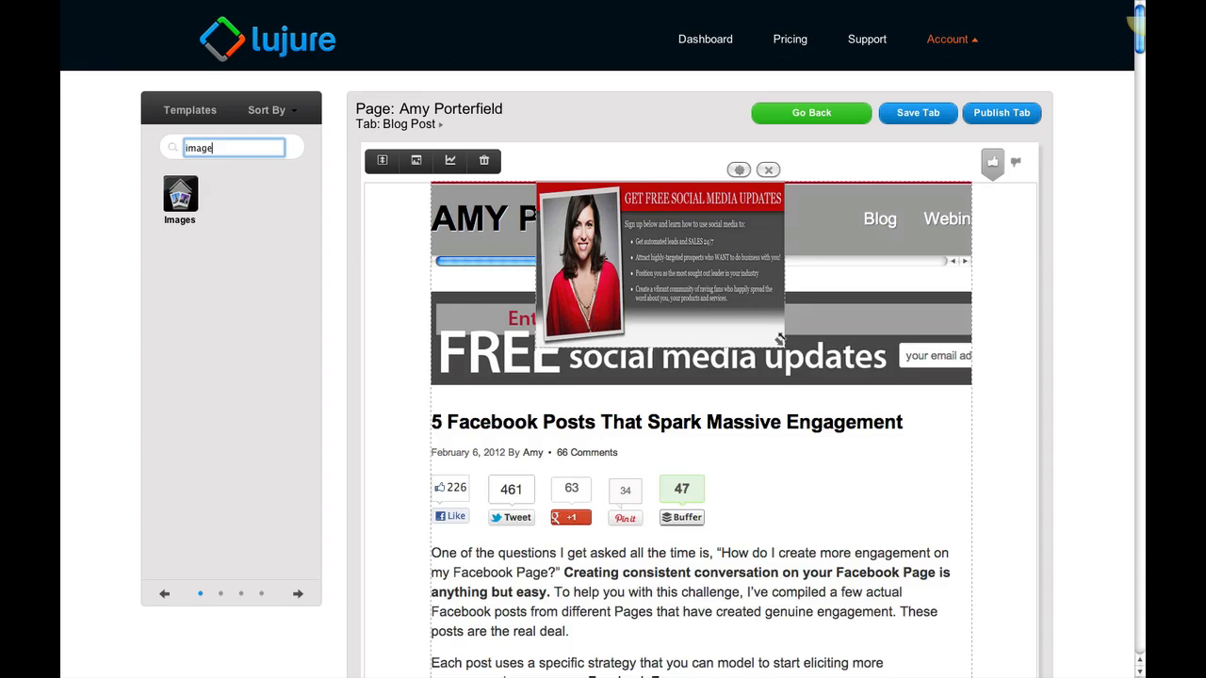
{"action": "left_click_drag", "start_coordinate": [778, 341], "coordinate": [1033, 422]}
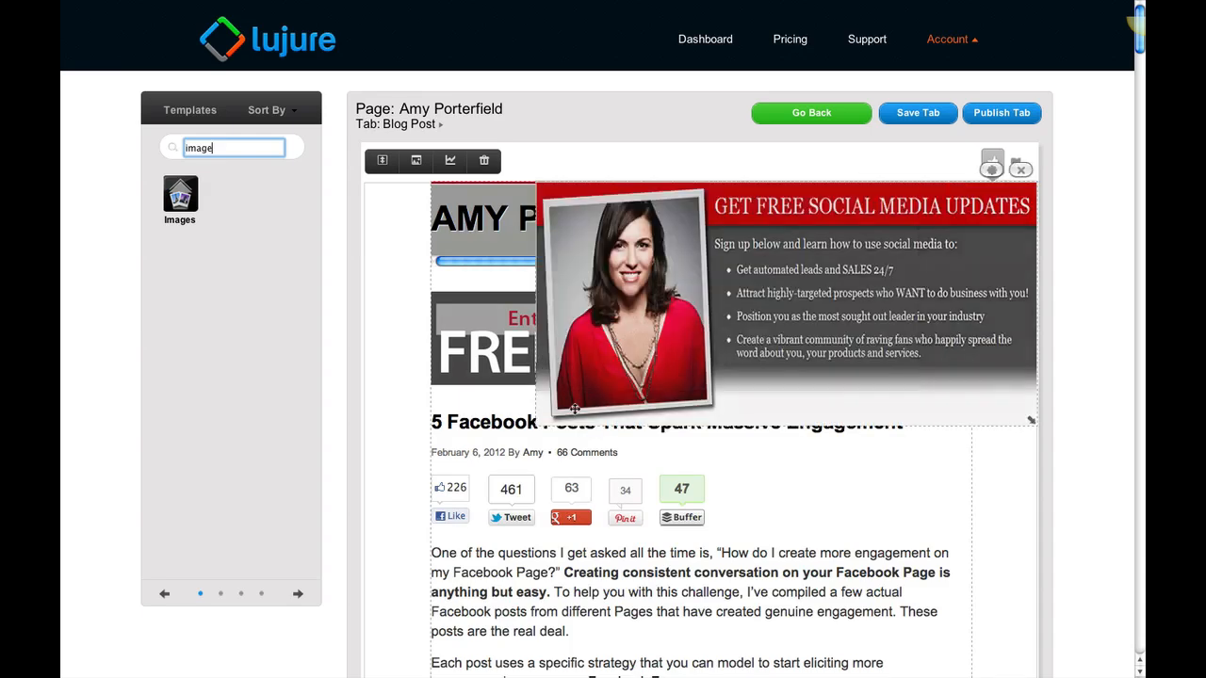
{"action": "left_click_drag", "start_coordinate": [573, 380], "coordinate": [403, 377]}
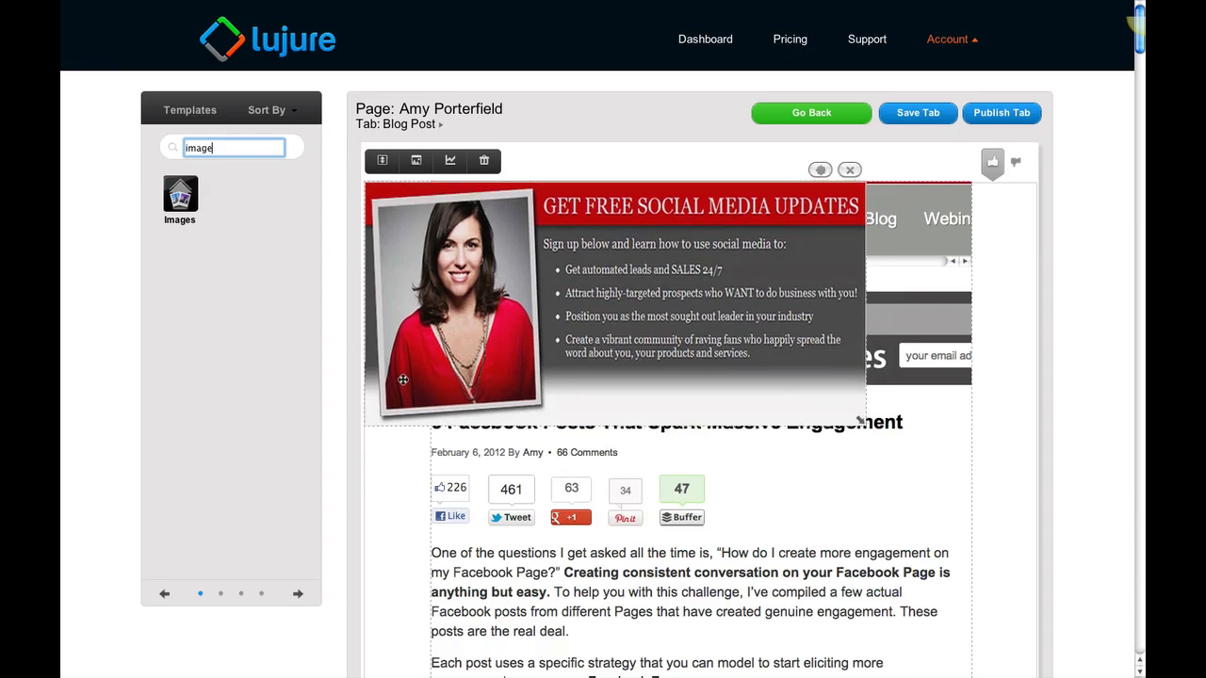
{"action": "left_click_drag", "start_coordinate": [860, 421], "coordinate": [1029, 457]}
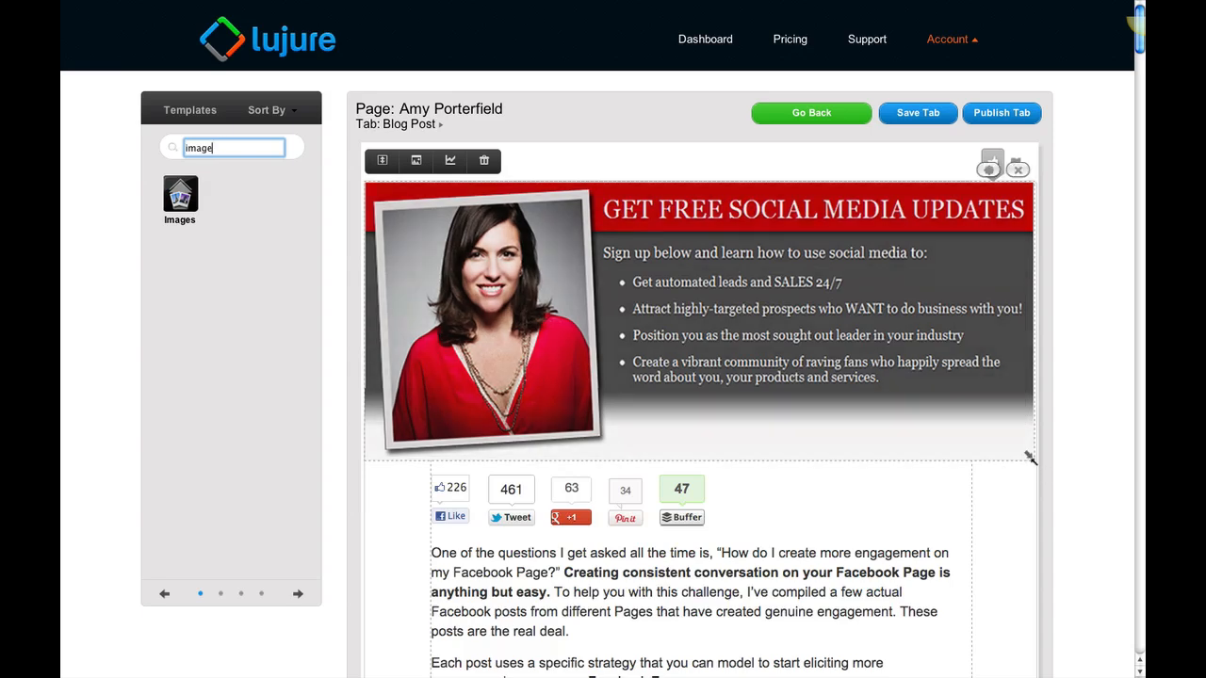
{"action": "left_click", "coordinate": [1014, 428]}
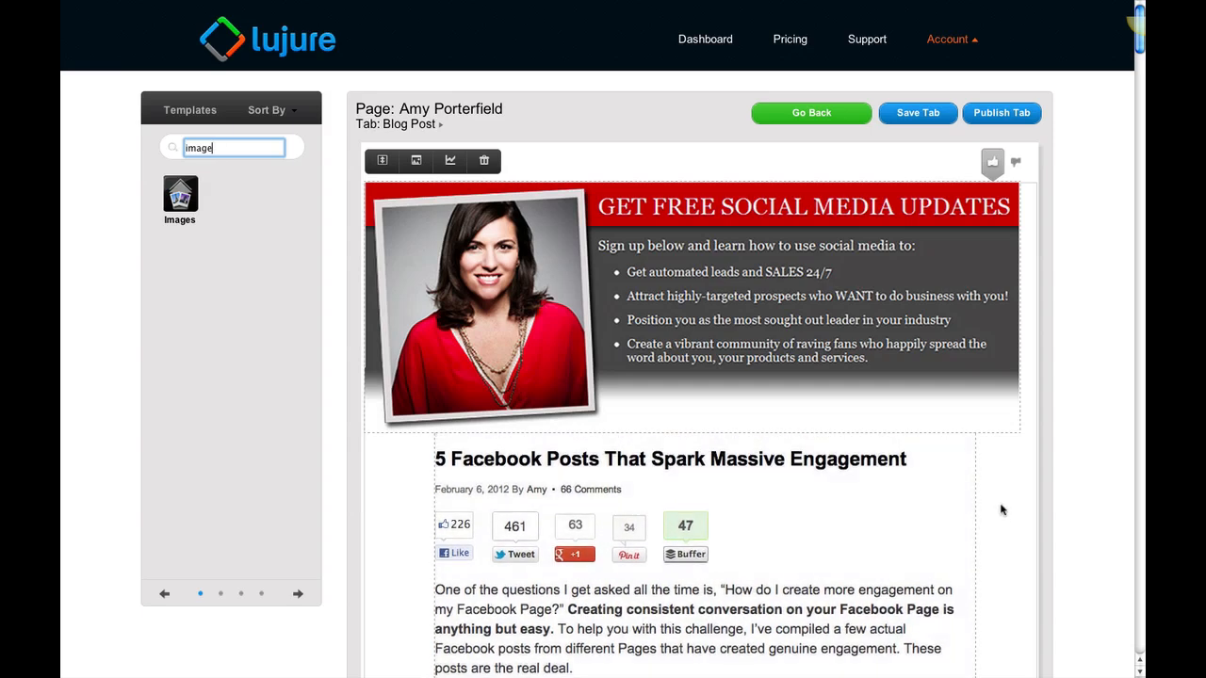
Check the finished layout, then save and publish the Blog Post tab
{"action": "scroll", "coordinate": [835, 497], "scroll_direction": "down", "scroll_amount": 3}
{"action": "scroll", "coordinate": [835, 497], "scroll_direction": "up", "scroll_amount": 3}
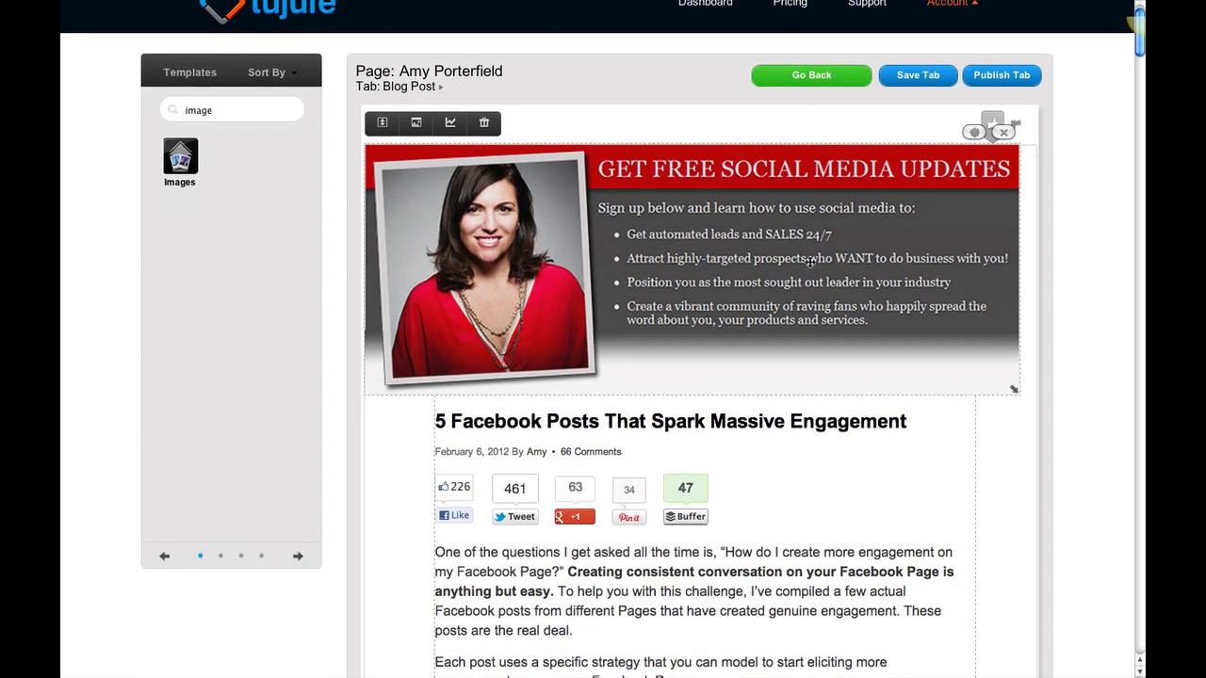
{"action": "scroll", "coordinate": [810, 261], "scroll_direction": "up", "scroll_amount": 1}
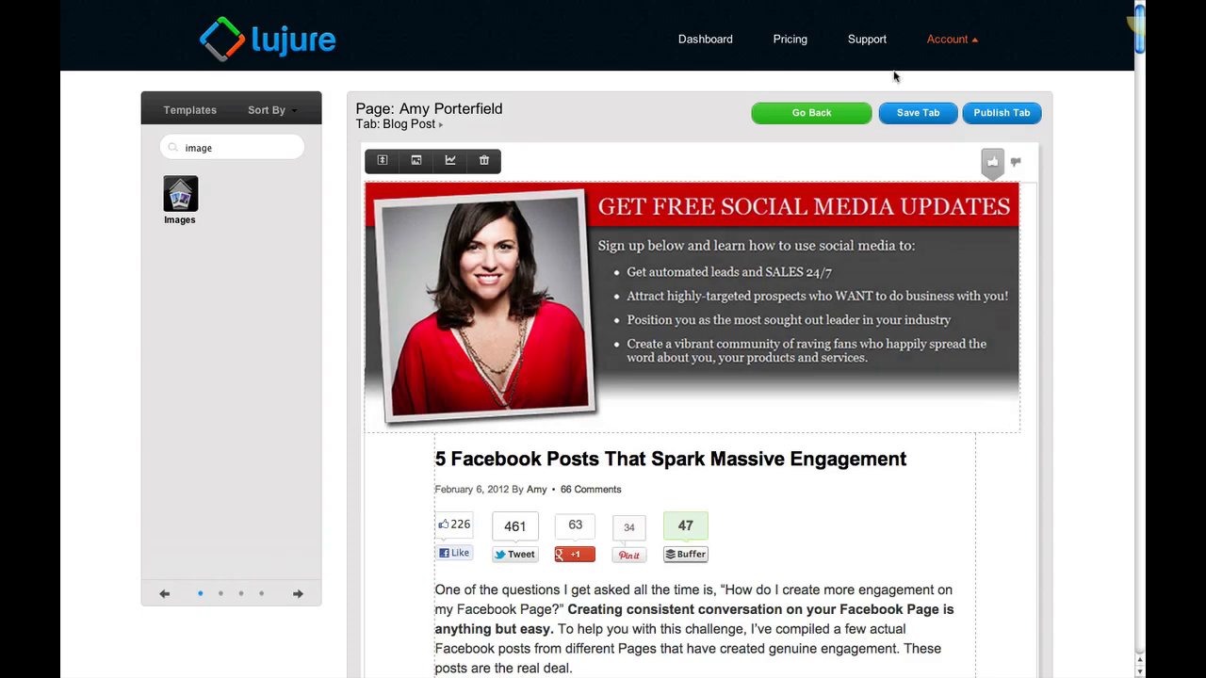
{"action": "left_click", "coordinate": [929, 114]}
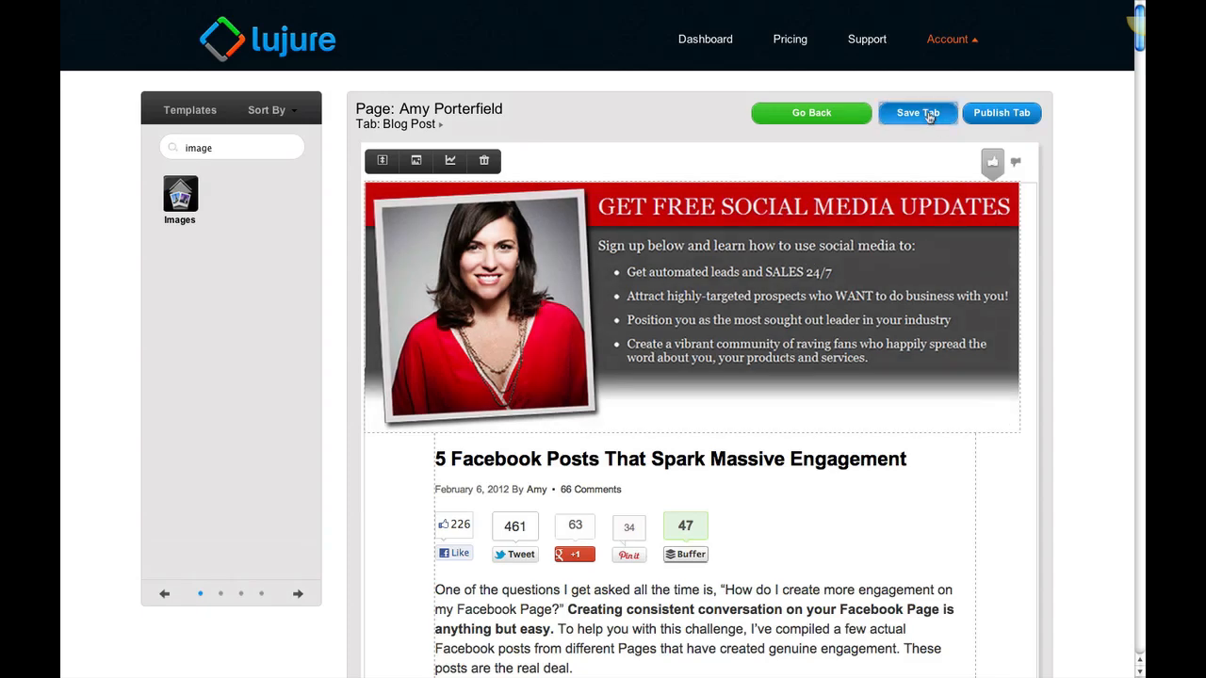
{"action": "left_click", "coordinate": [1011, 113]}
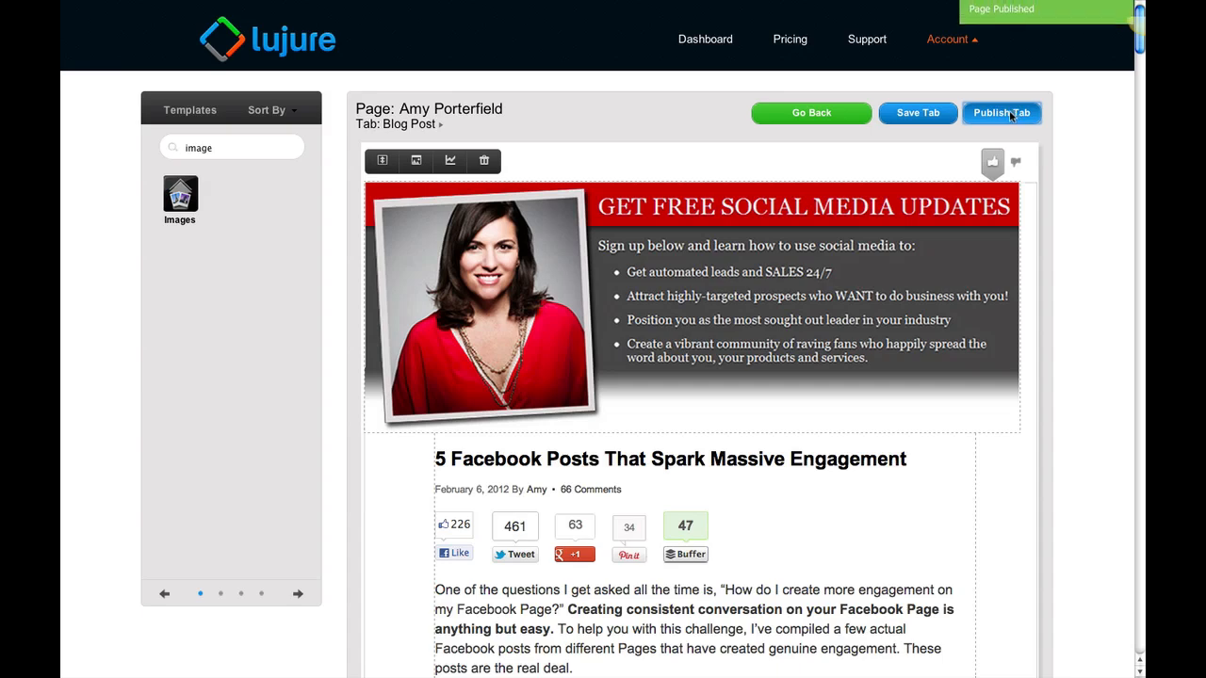
Switch to the Facebook page, expand its apps and open Fan Page Tab 4 to view the published tab
{"action": "mouse_move", "coordinate": [271, 8]}
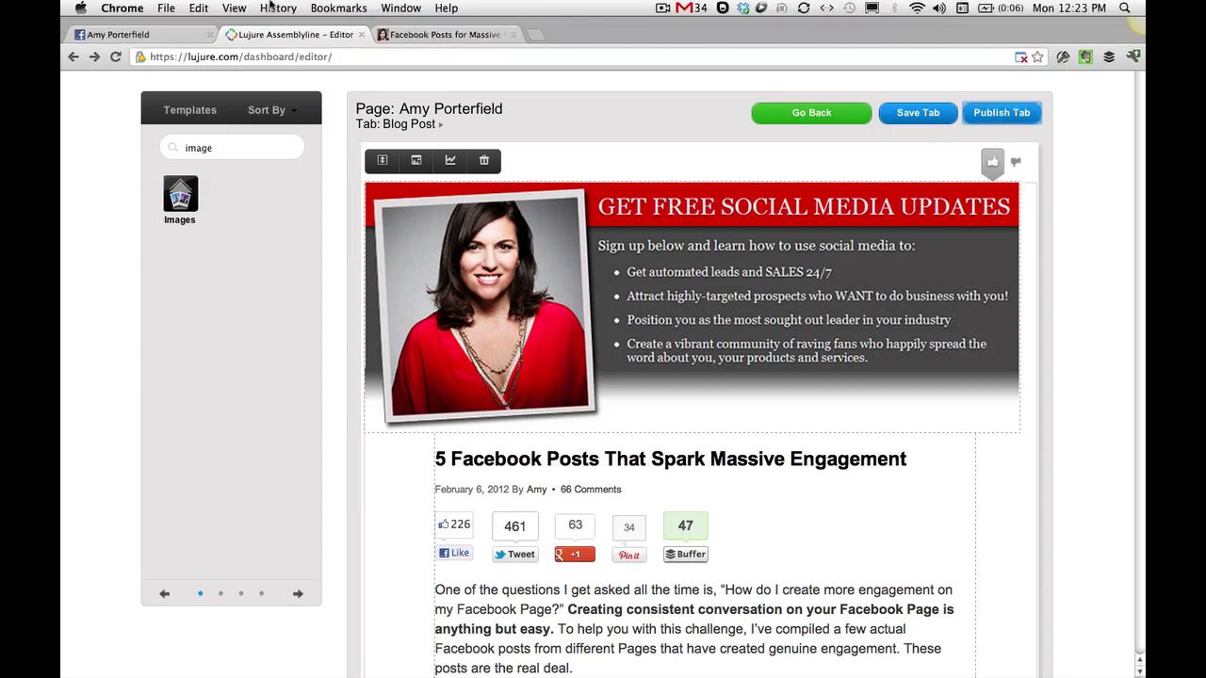
{"action": "left_click", "coordinate": [118, 34]}
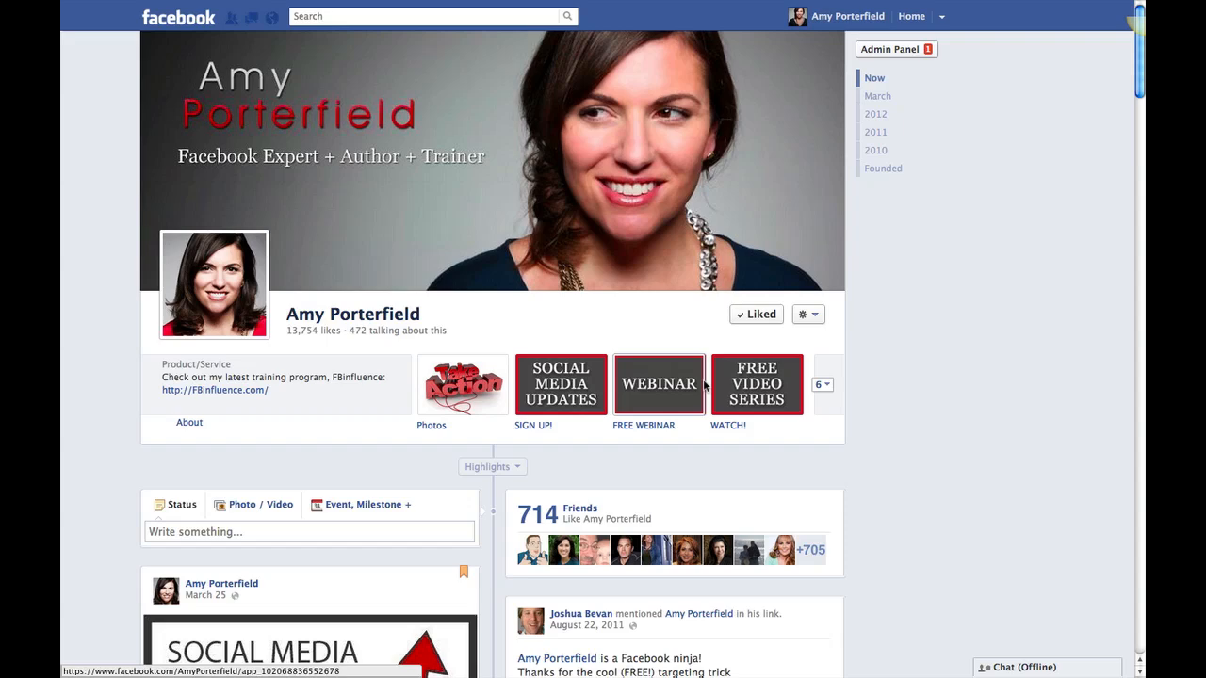
{"action": "left_click", "coordinate": [824, 388]}
{"action": "scroll", "coordinate": [779, 481], "scroll_direction": "down", "scroll_amount": 3}
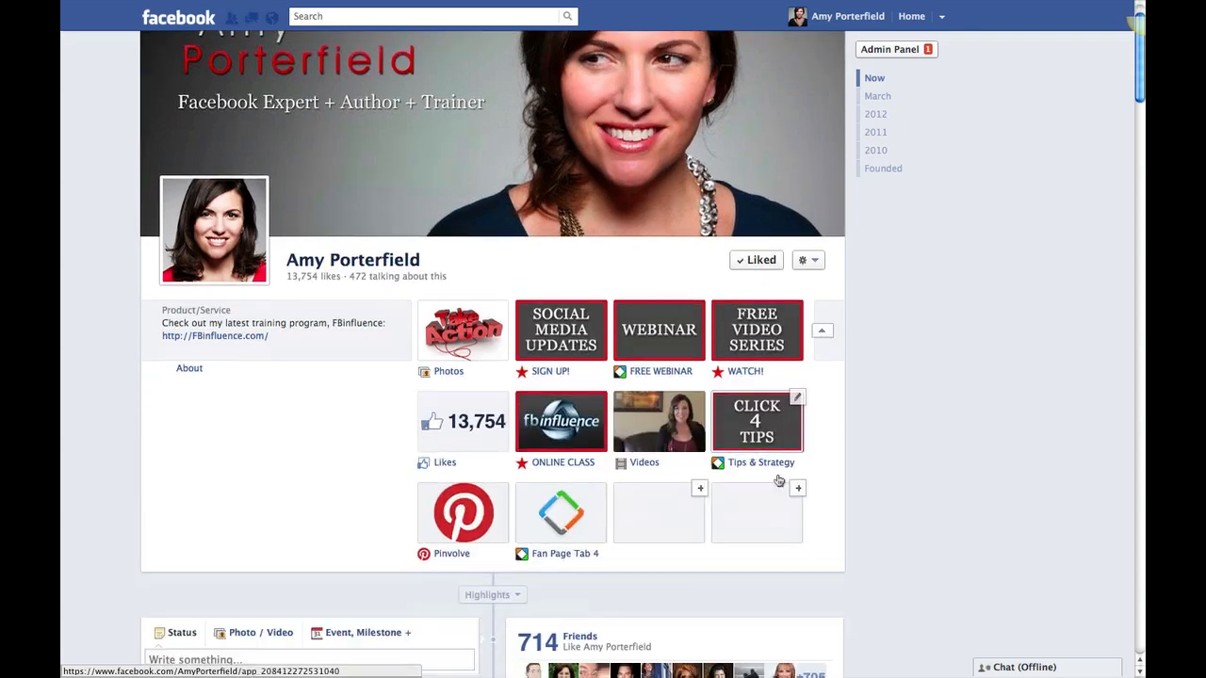
{"action": "scroll", "coordinate": [779, 481], "scroll_direction": "down", "scroll_amount": 1}
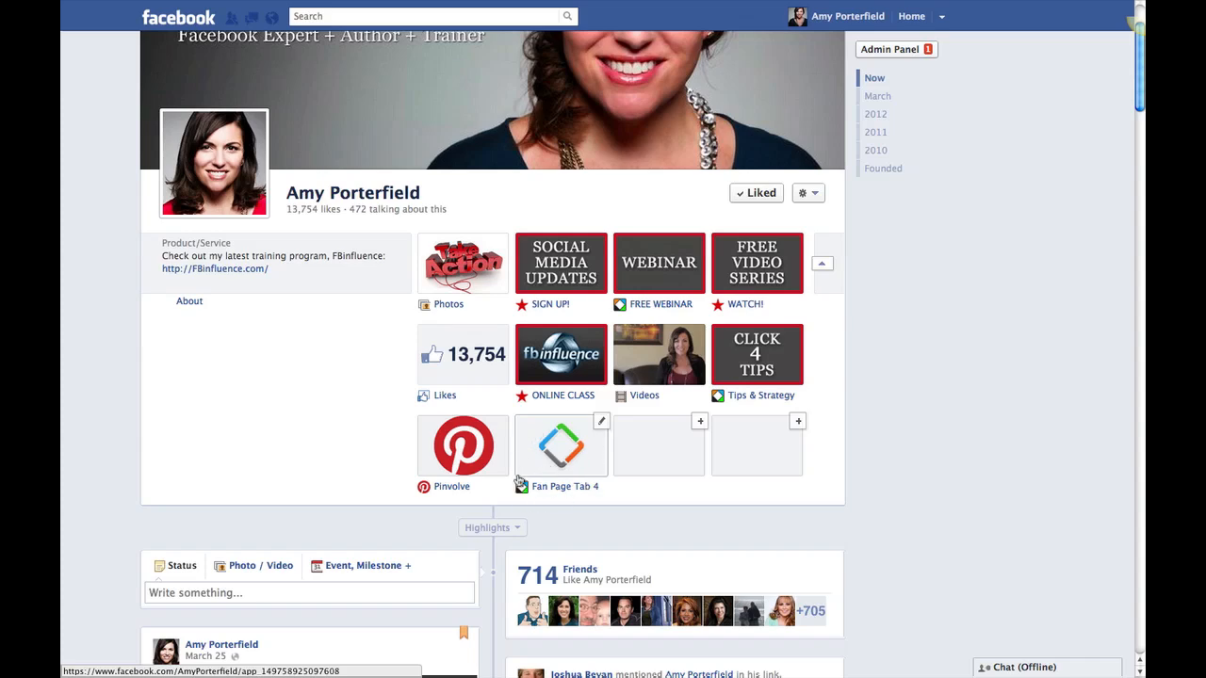
{"action": "left_click", "coordinate": [561, 452]}
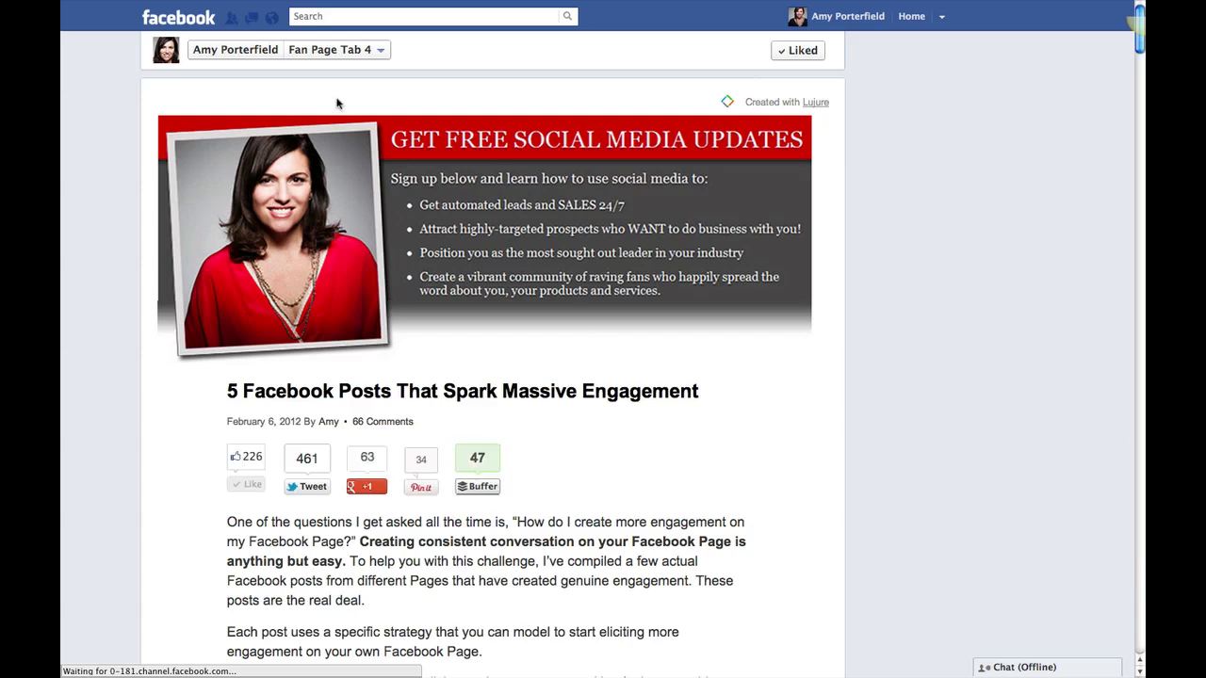
Return to the main Facebook page and expand its apps
{"action": "left_click", "coordinate": [237, 51]}
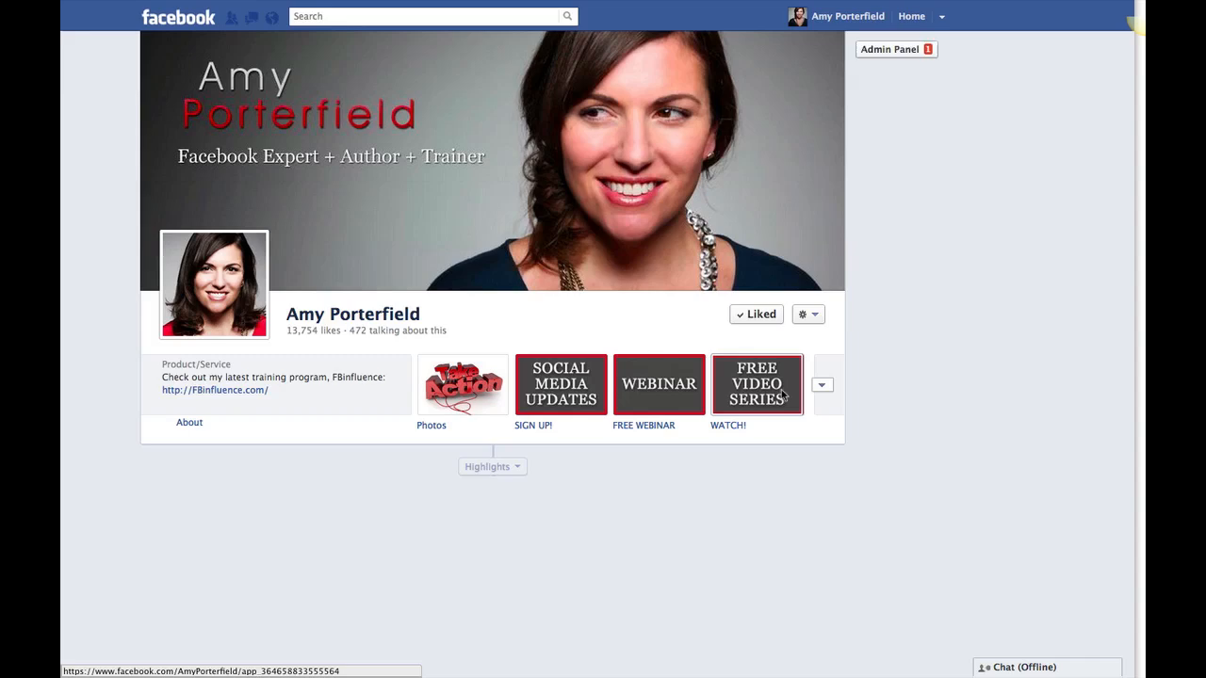
{"action": "left_click", "coordinate": [821, 386]}
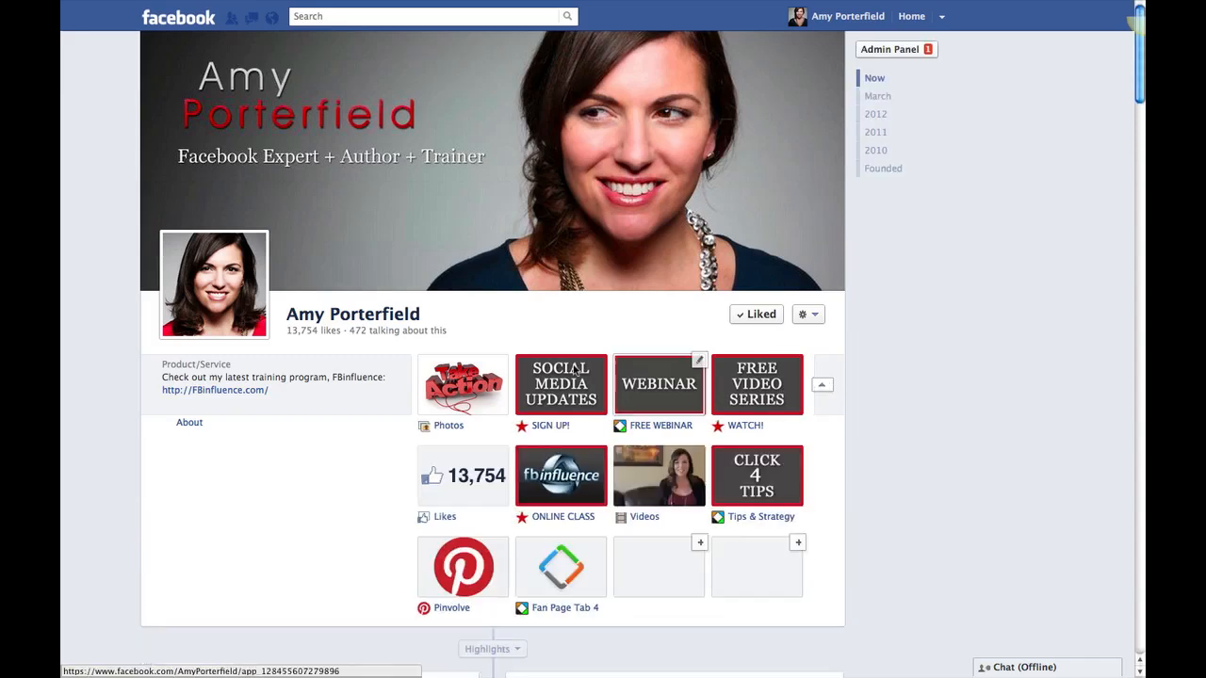